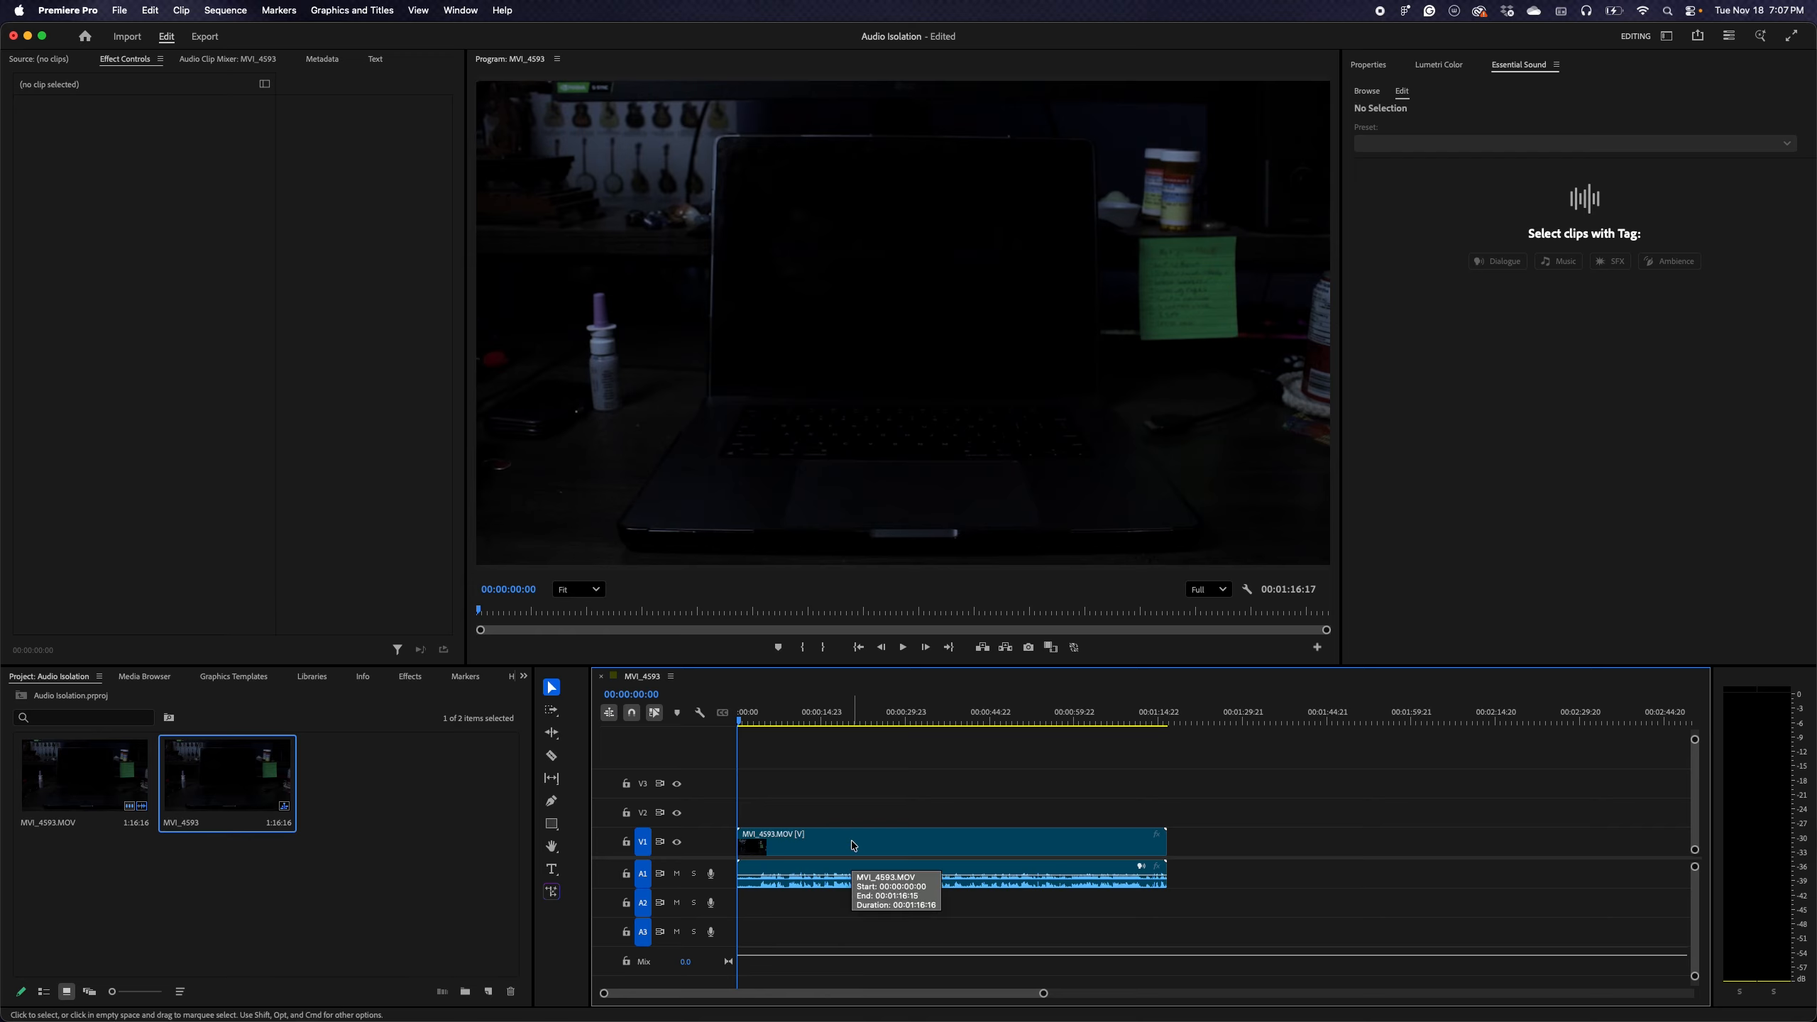
Cut the MVI_4593.MOV clip at 00:00:04:07 and delete its opening portion
left_click(759, 721)
mouse_move(759, 721)
left_mouse_down()
mouse_move(811, 722)
mouse_move(762, 730)
left_mouse_up()
key("c")
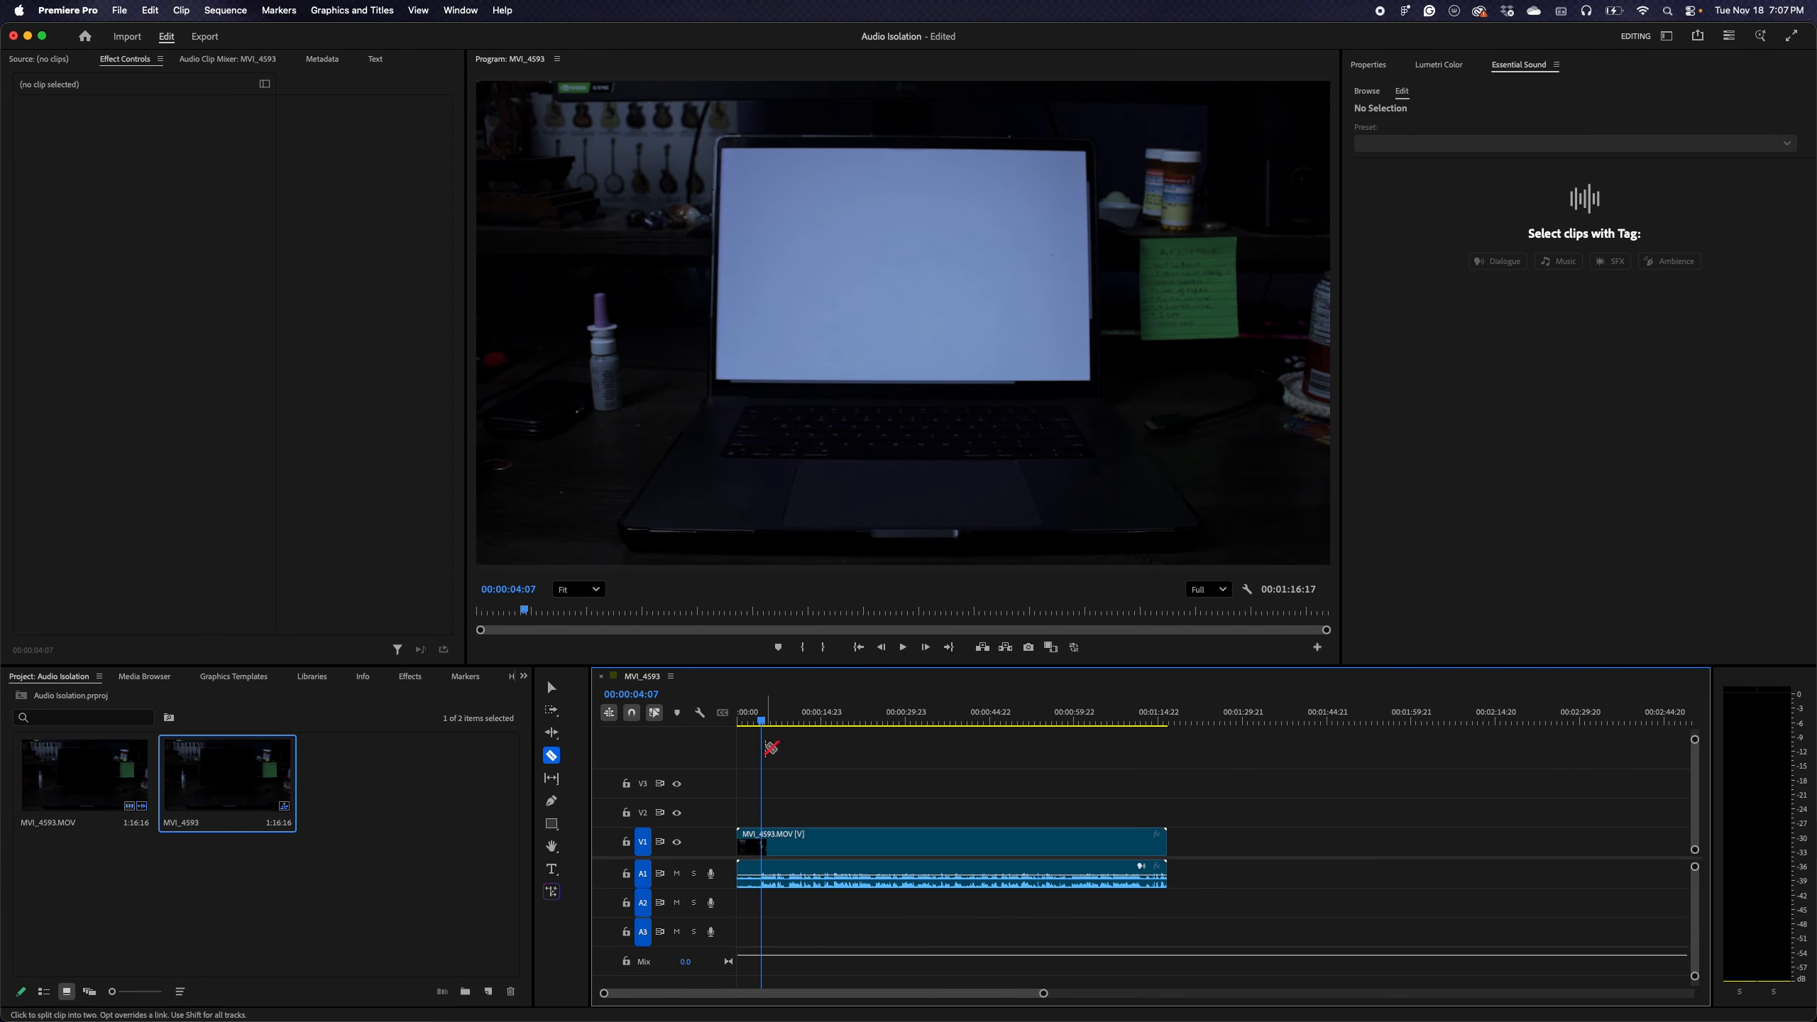
left_click(767, 839)
key("v")
left_click(750, 849)
key("Delete")
Move the remaining MVI_4593.MOV clip, with its linked audio, to the start of the sequence
left_click(800, 847)
left_click_drag(799, 844, 769, 844)
left_click(808, 809)
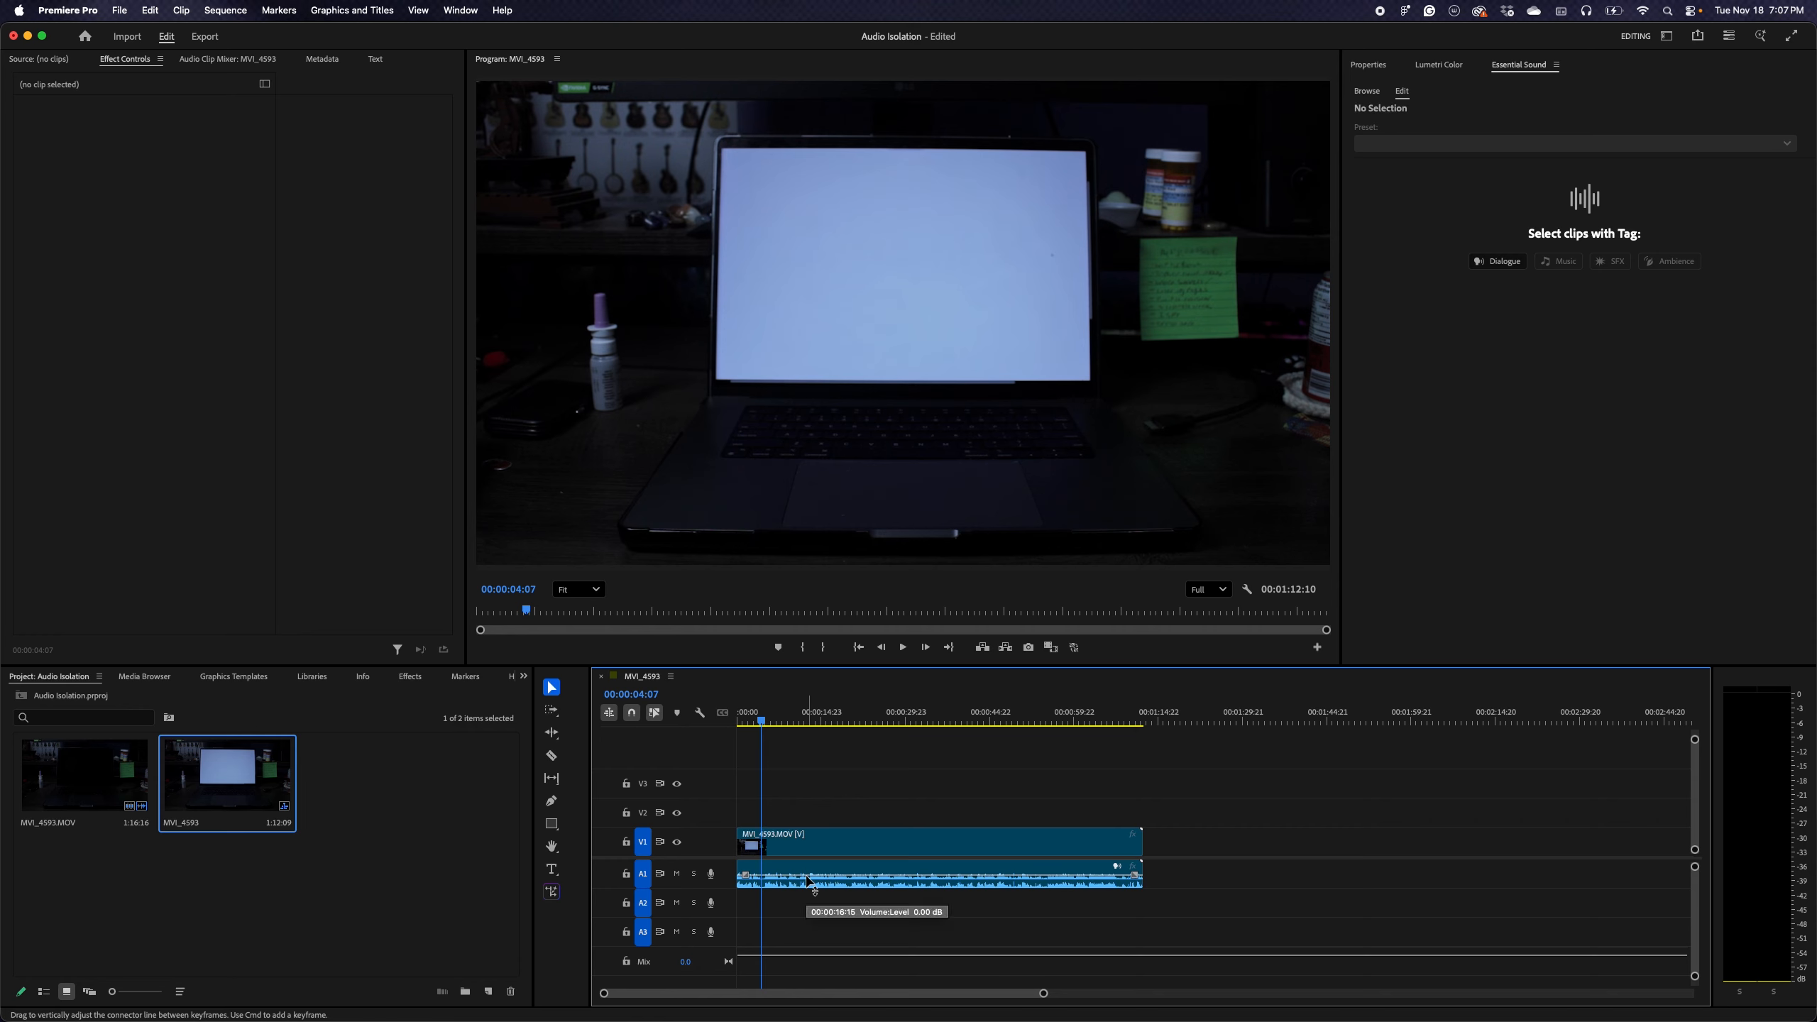
Play the sequence from 00:00:04:07 for a few seconds to hear the unprocessed audio
scroll(809, 882, "right", 2)
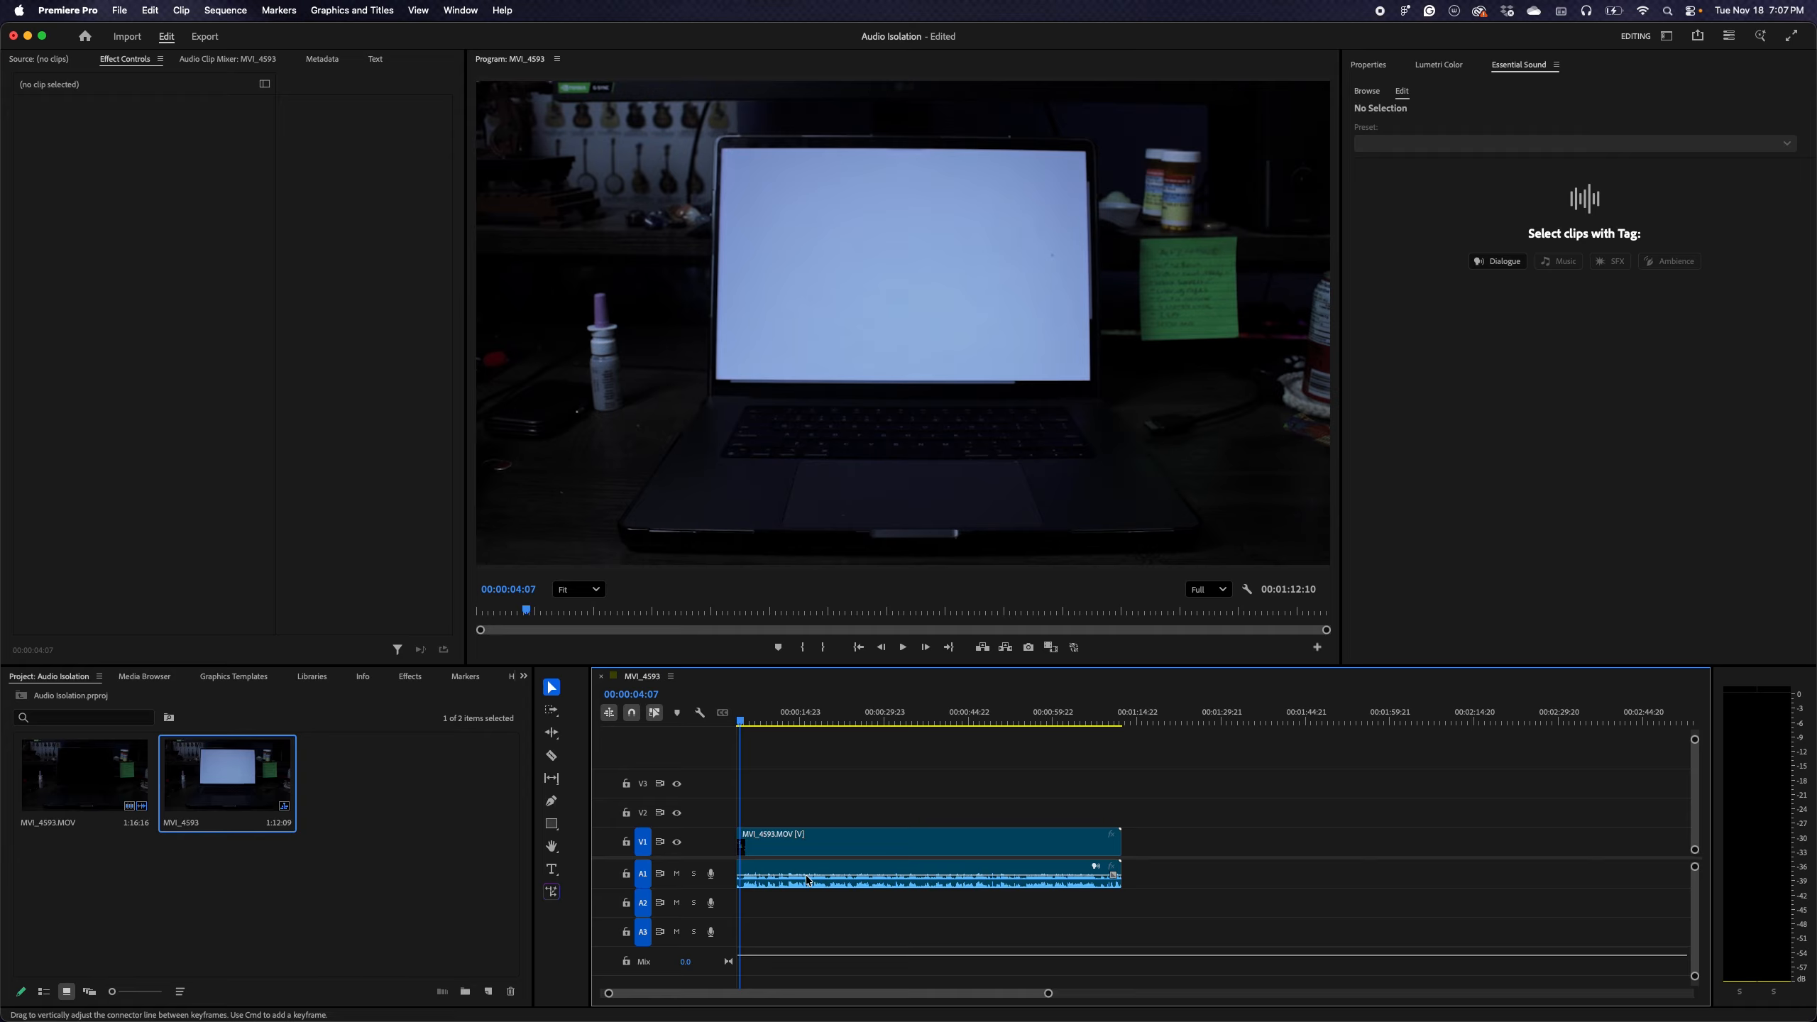
key("space")
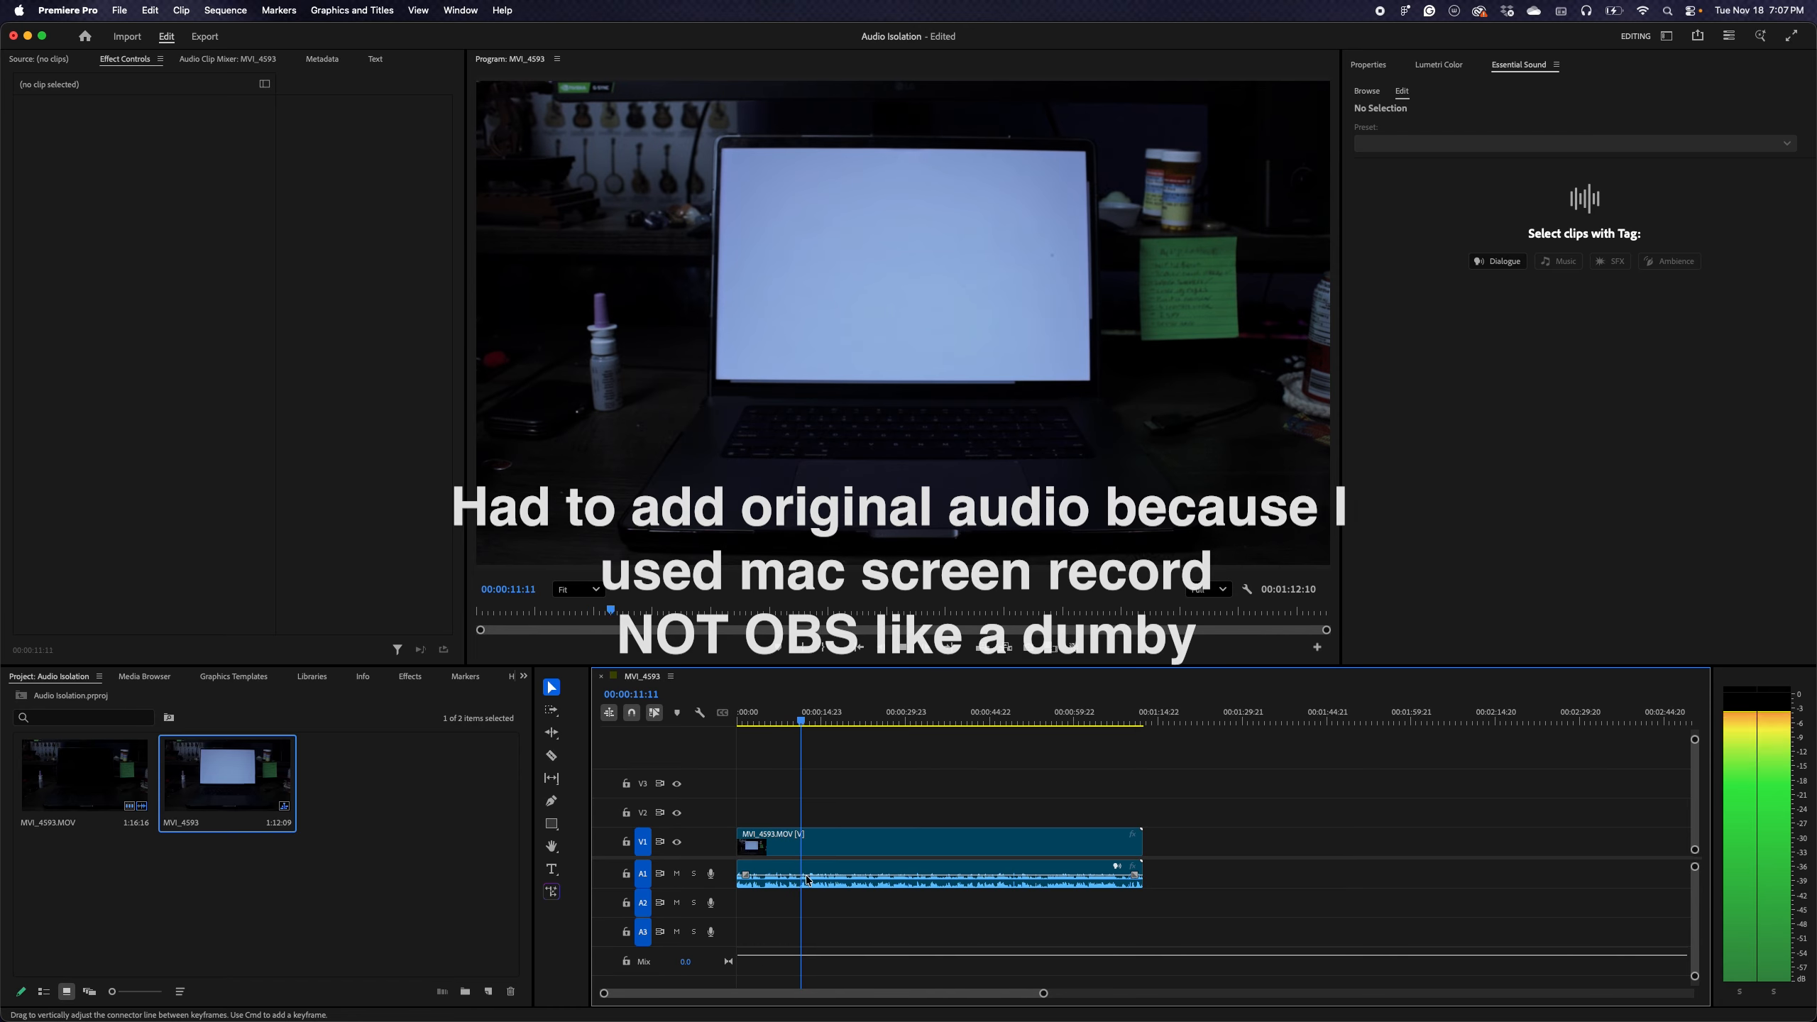
key("space")
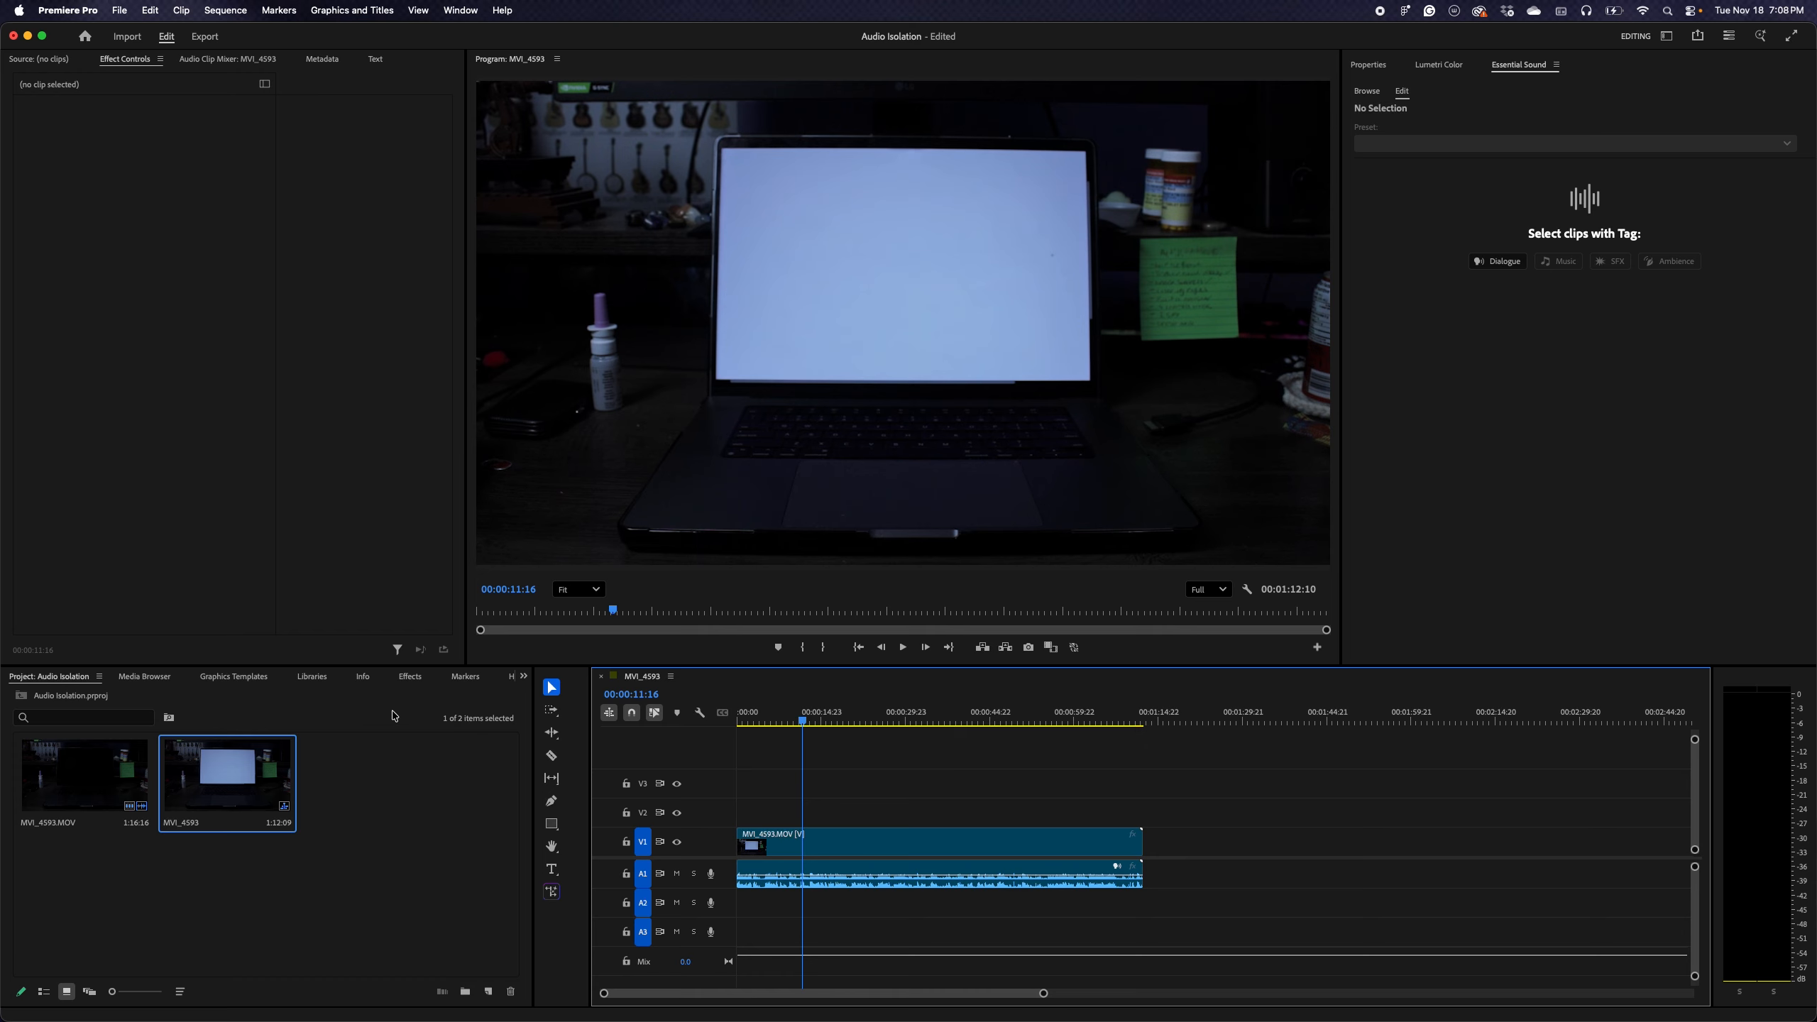
Bring up the list of available effects
left_click(408, 678)
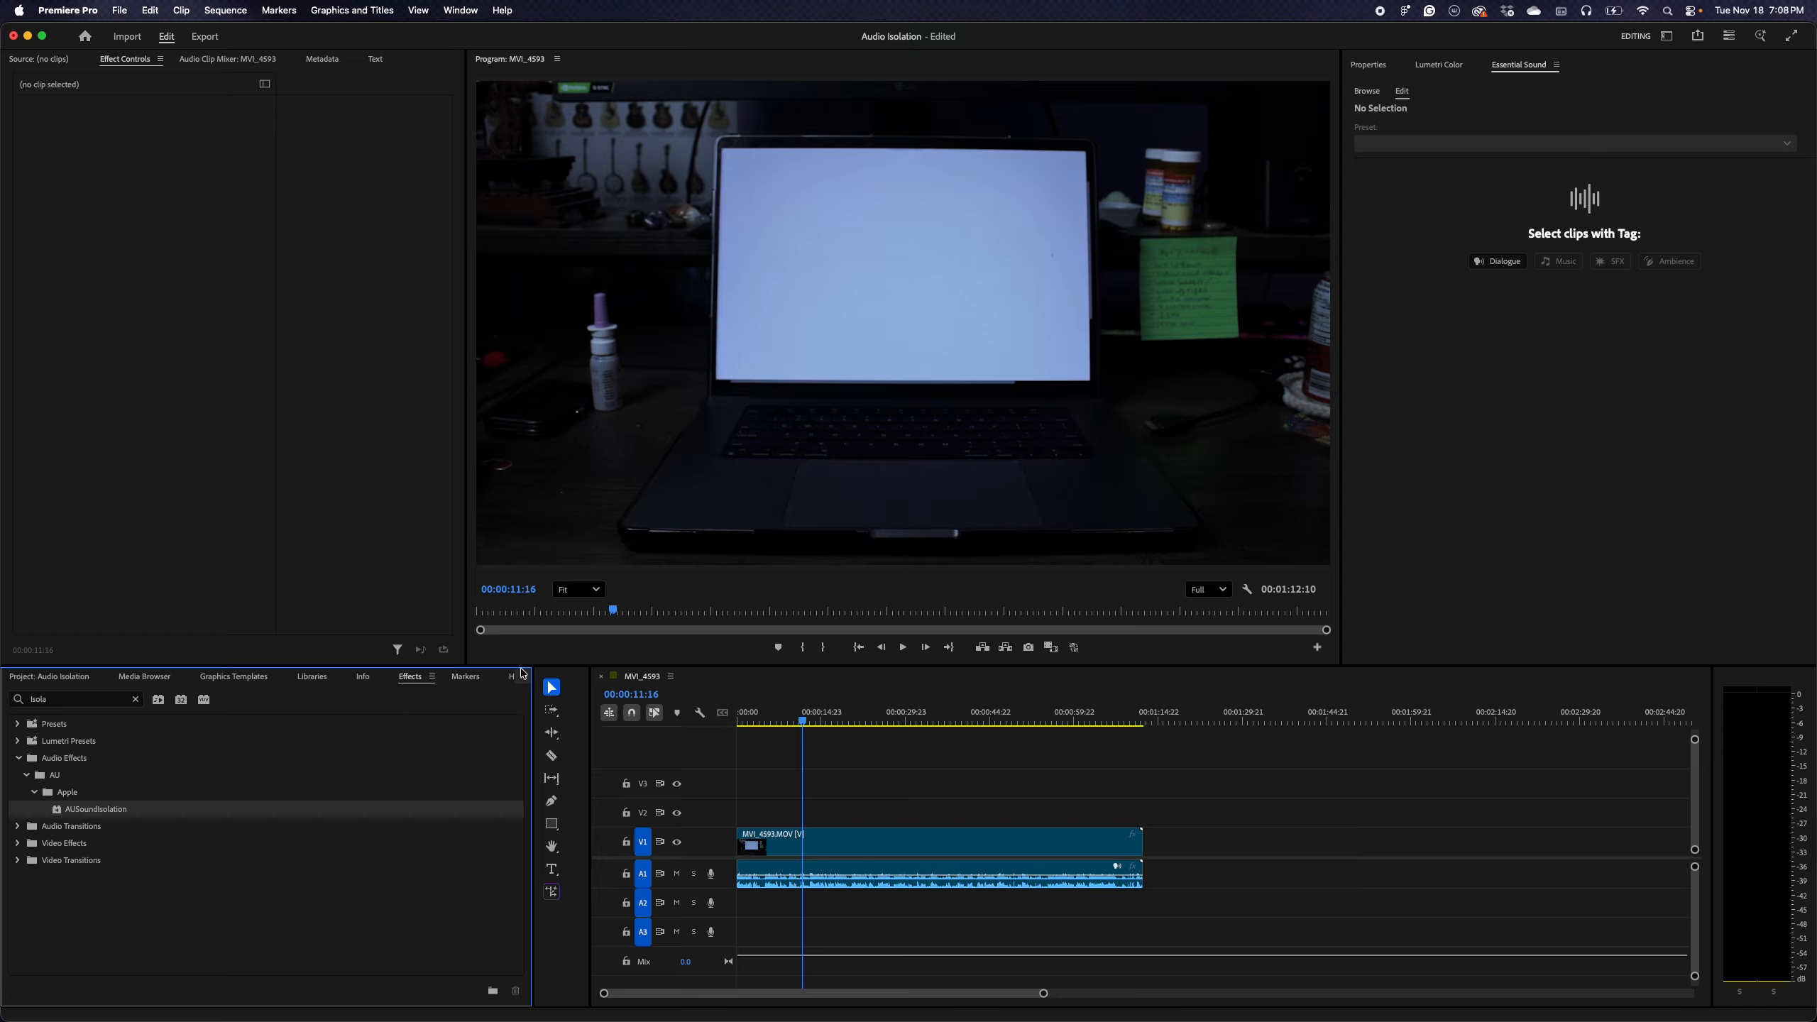
left_click(1667, 36)
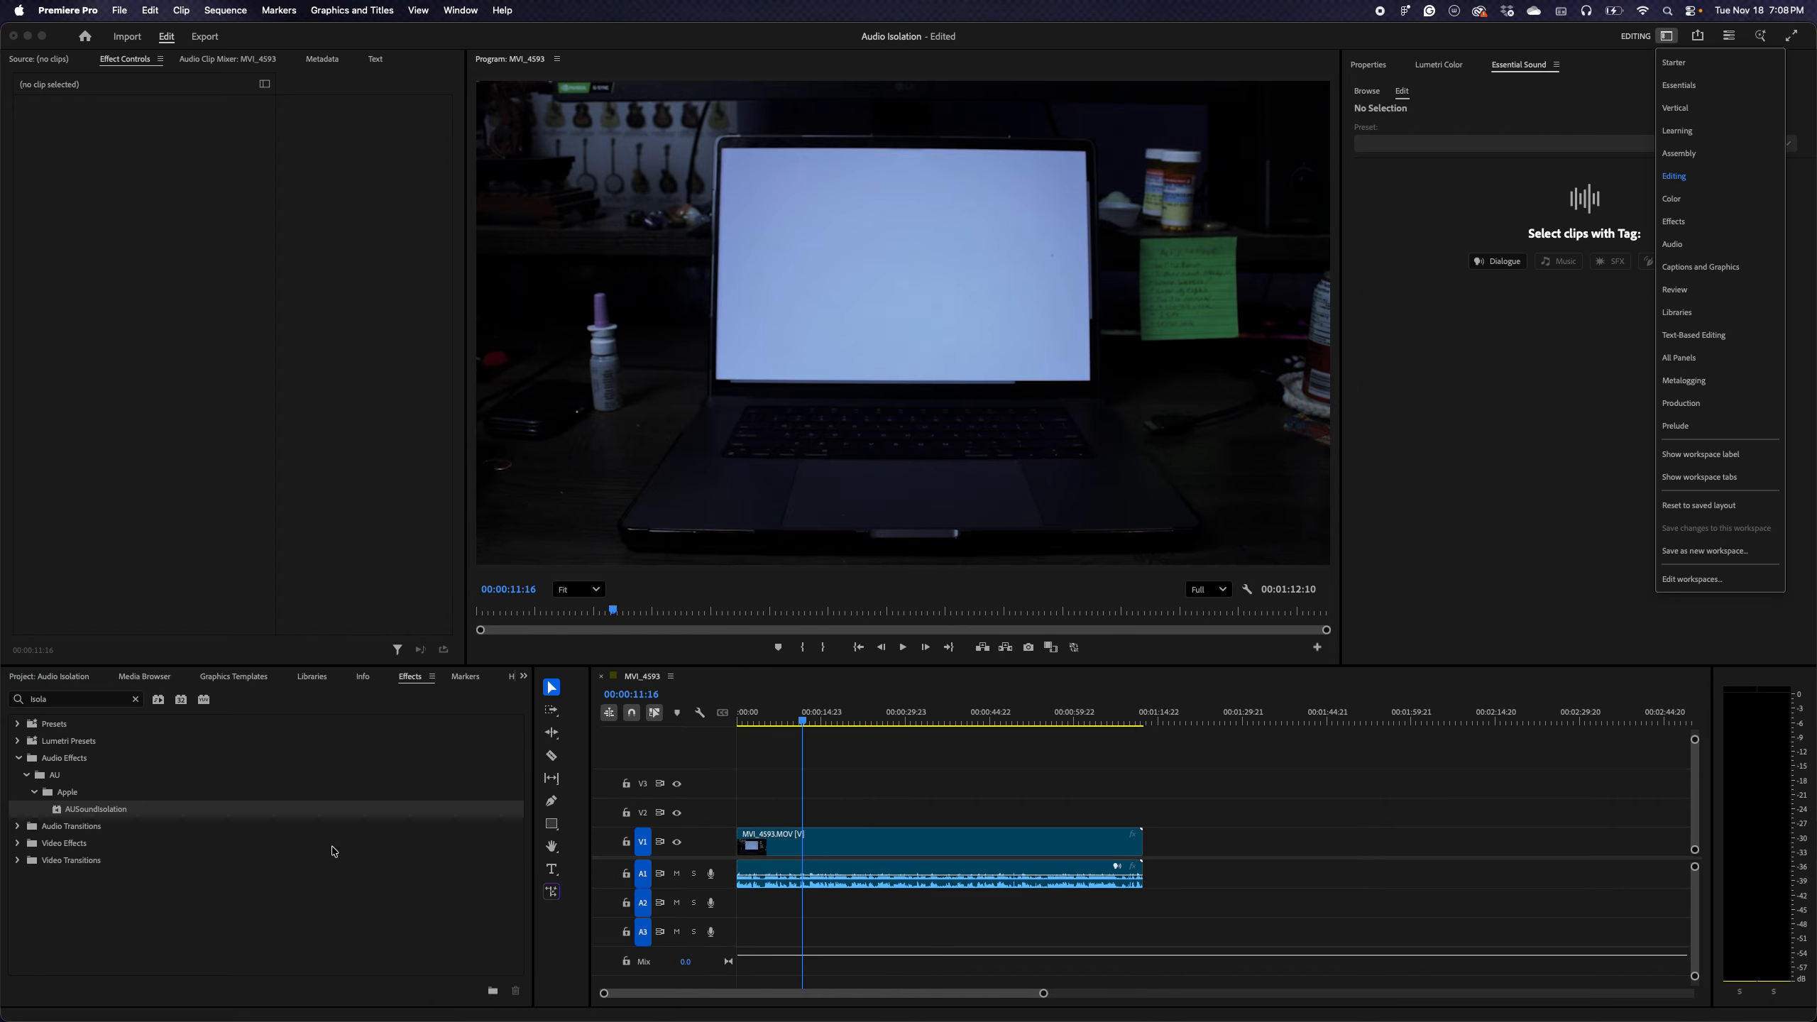
left_click(416, 819)
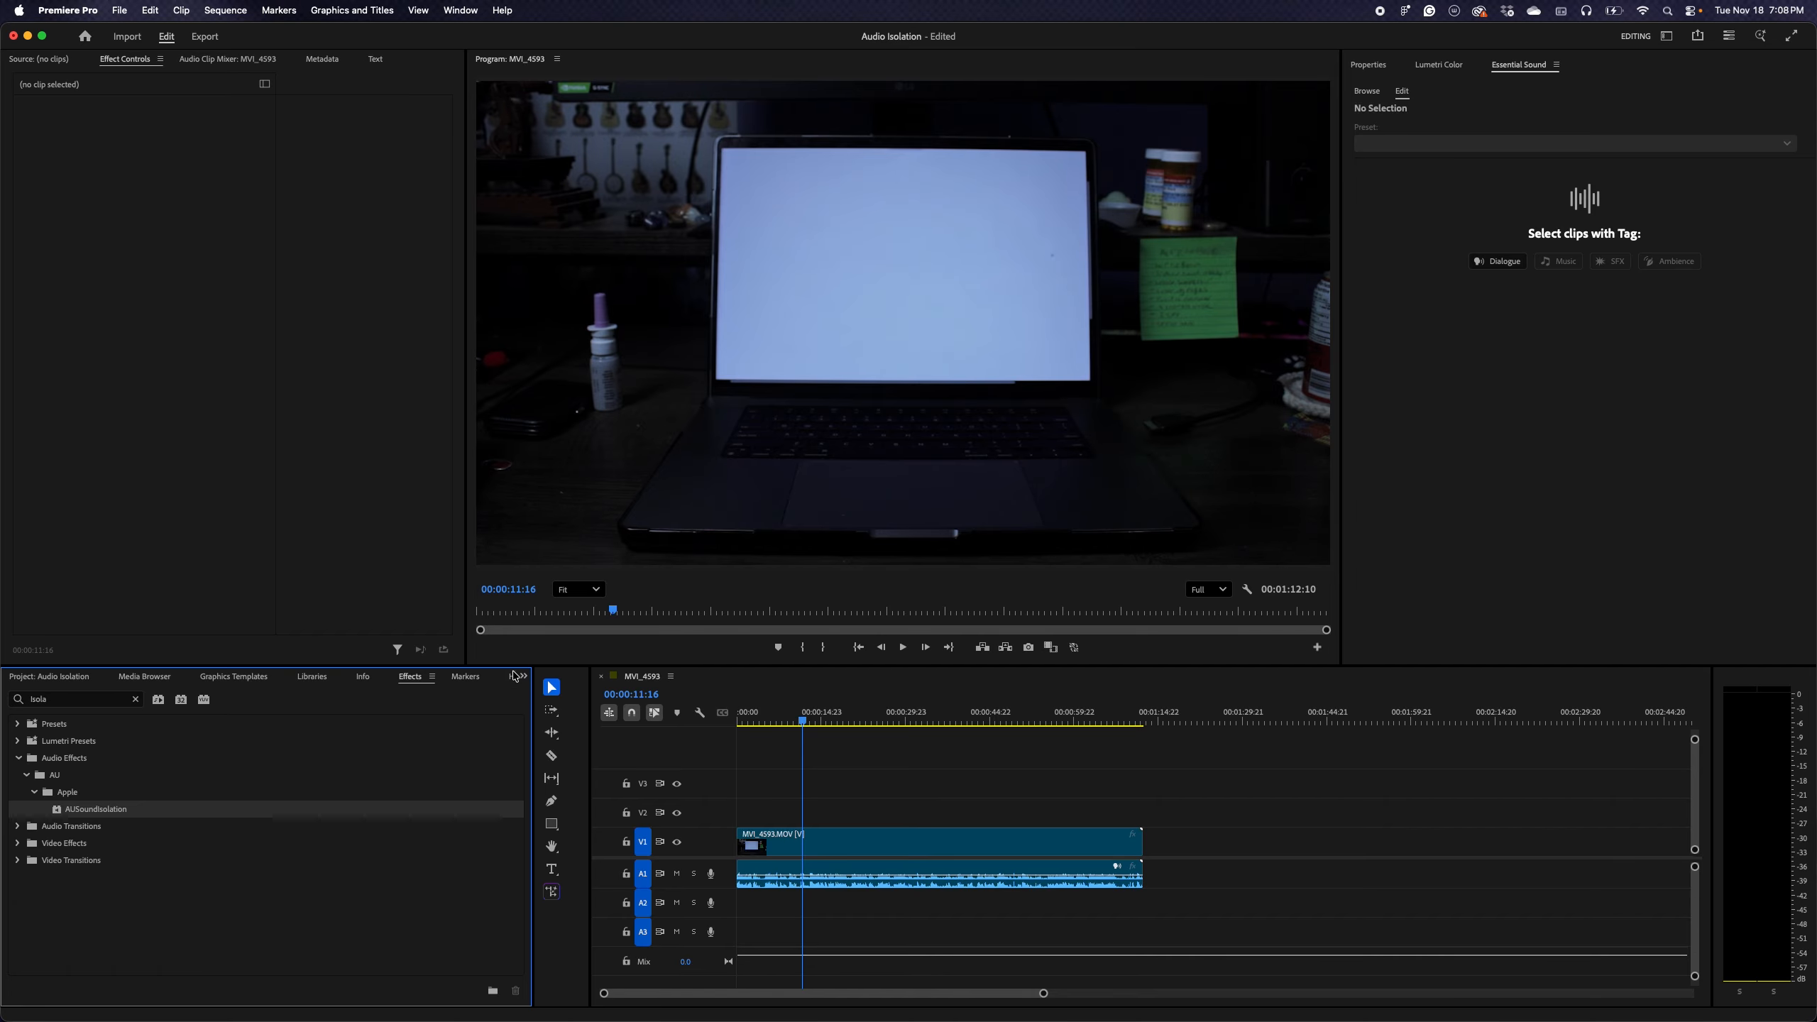
left_click(522, 677)
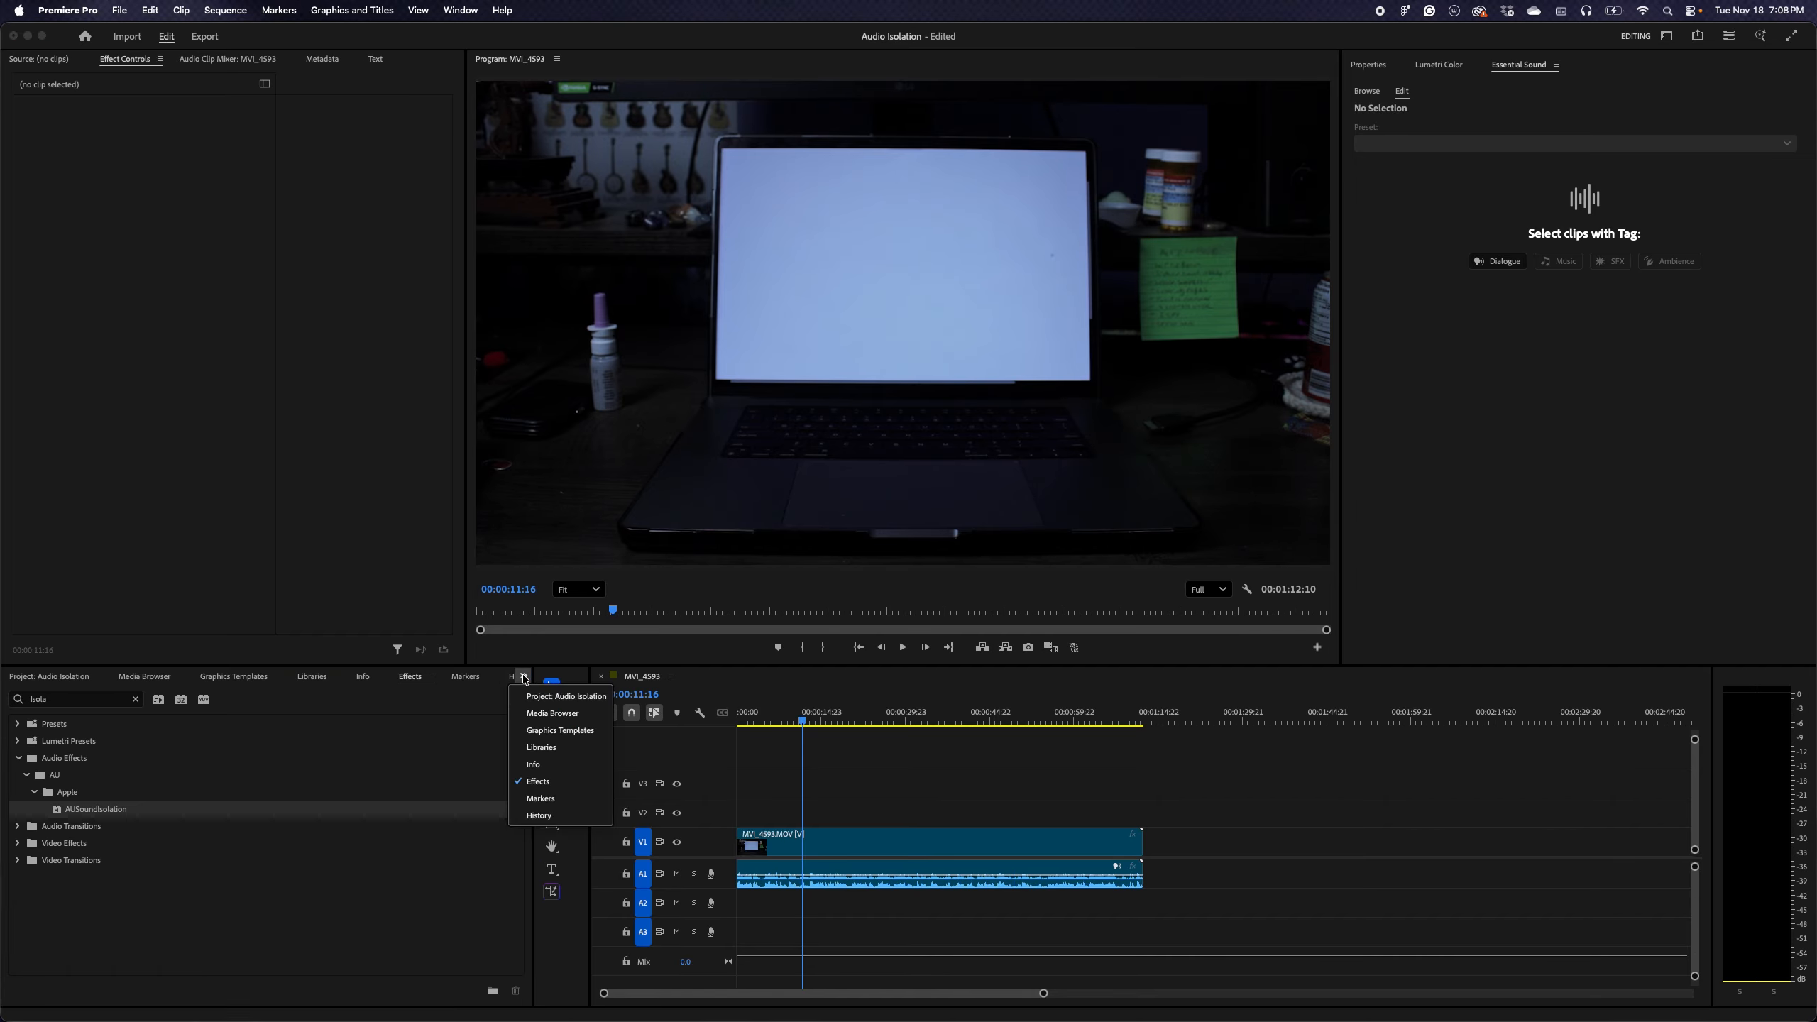
left_click(538, 782)
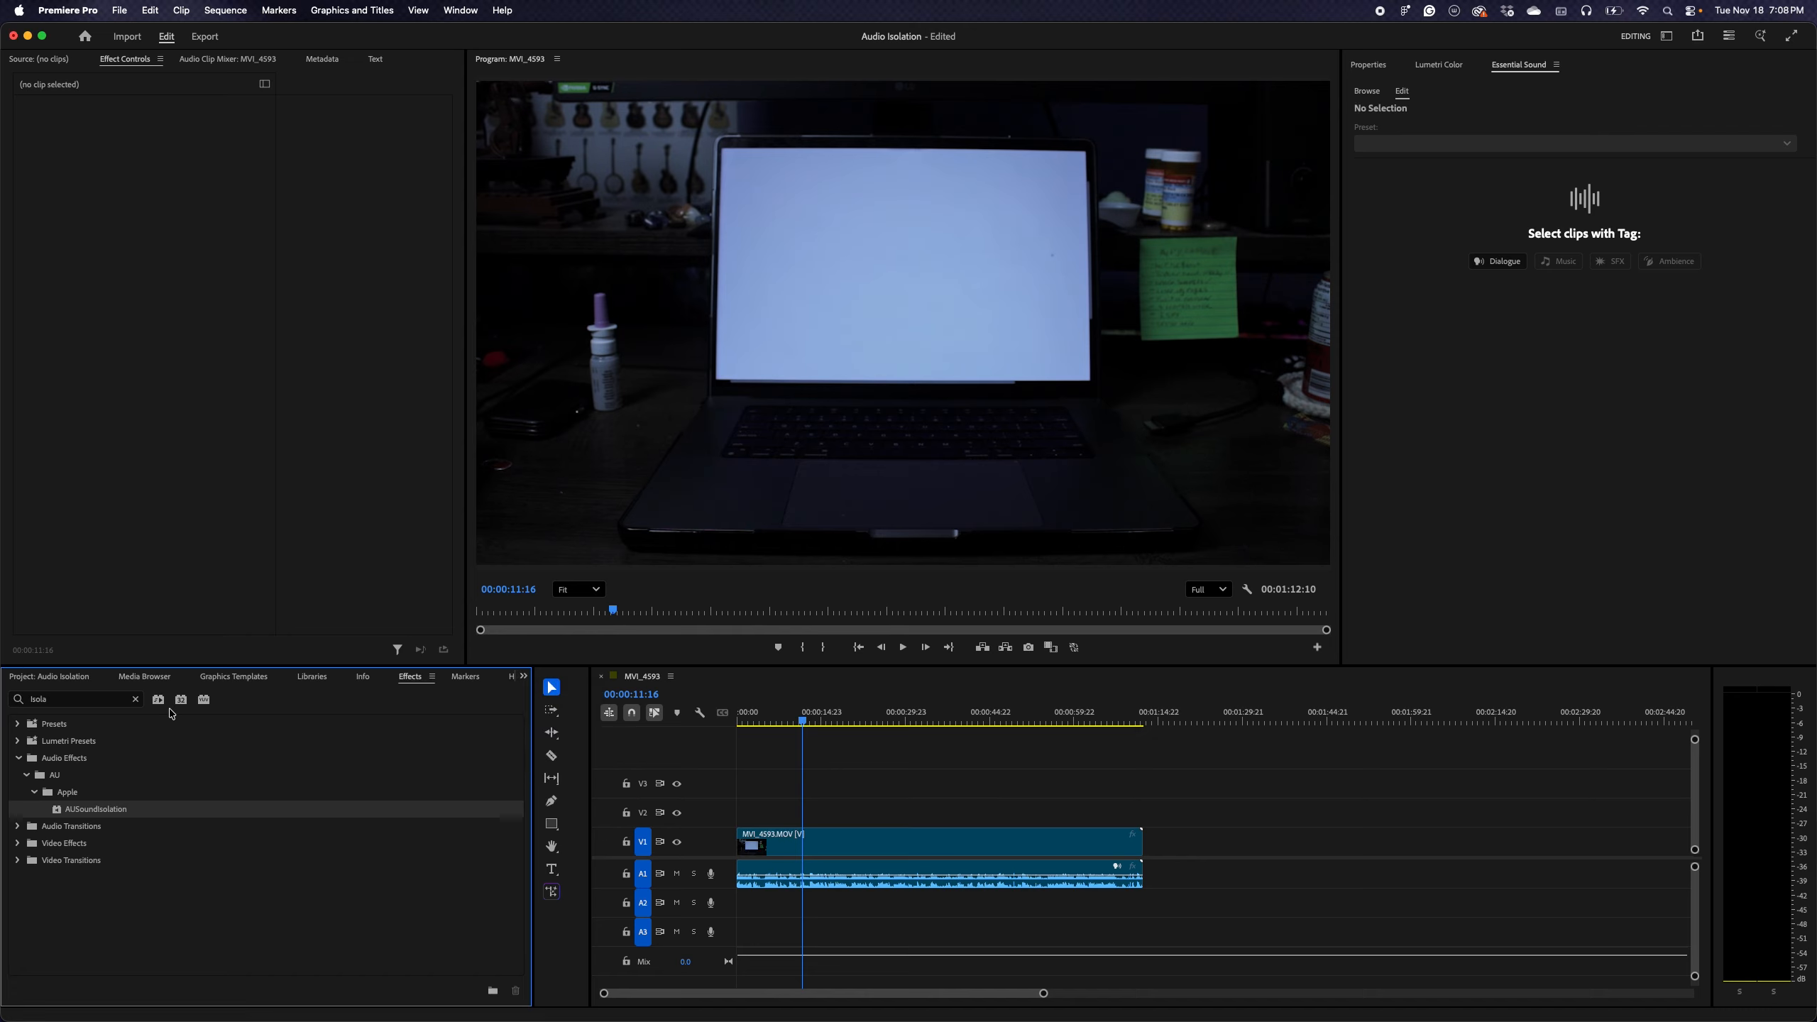
Search the effects for "isol" and apply AUSoundIsolation to the audio clip on track A1
left_click(135, 700)
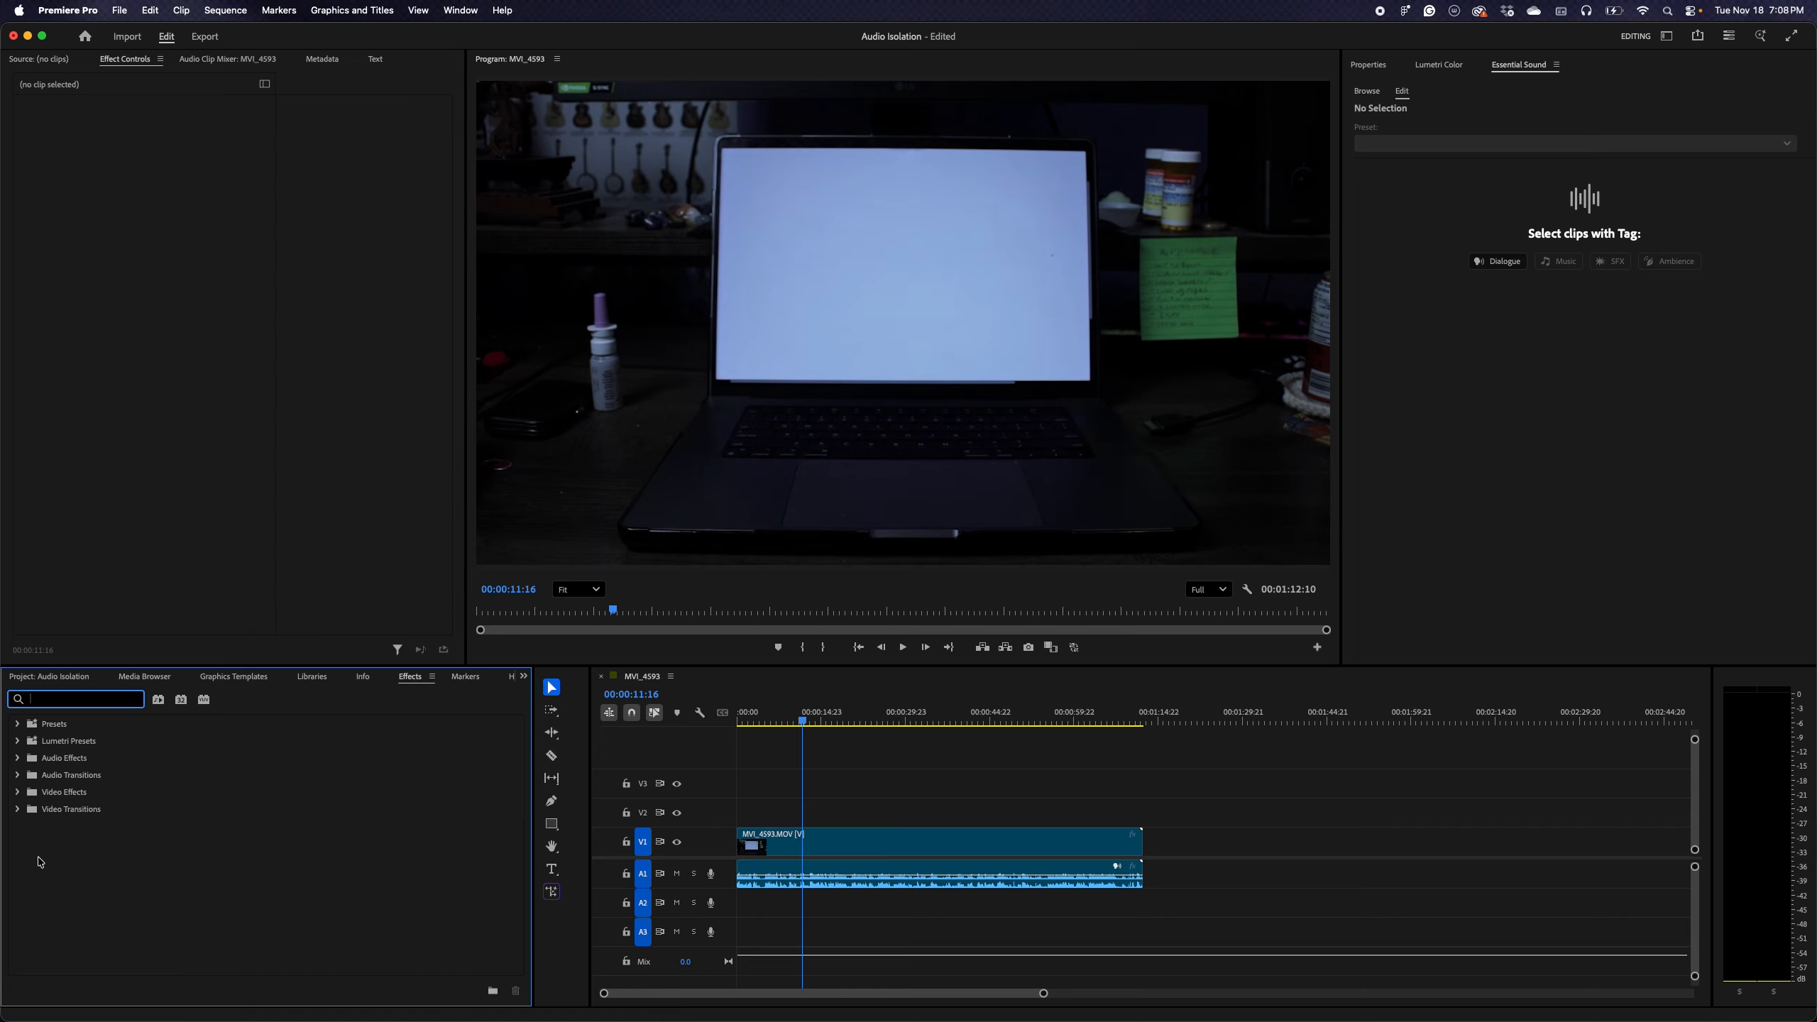
type("isol")
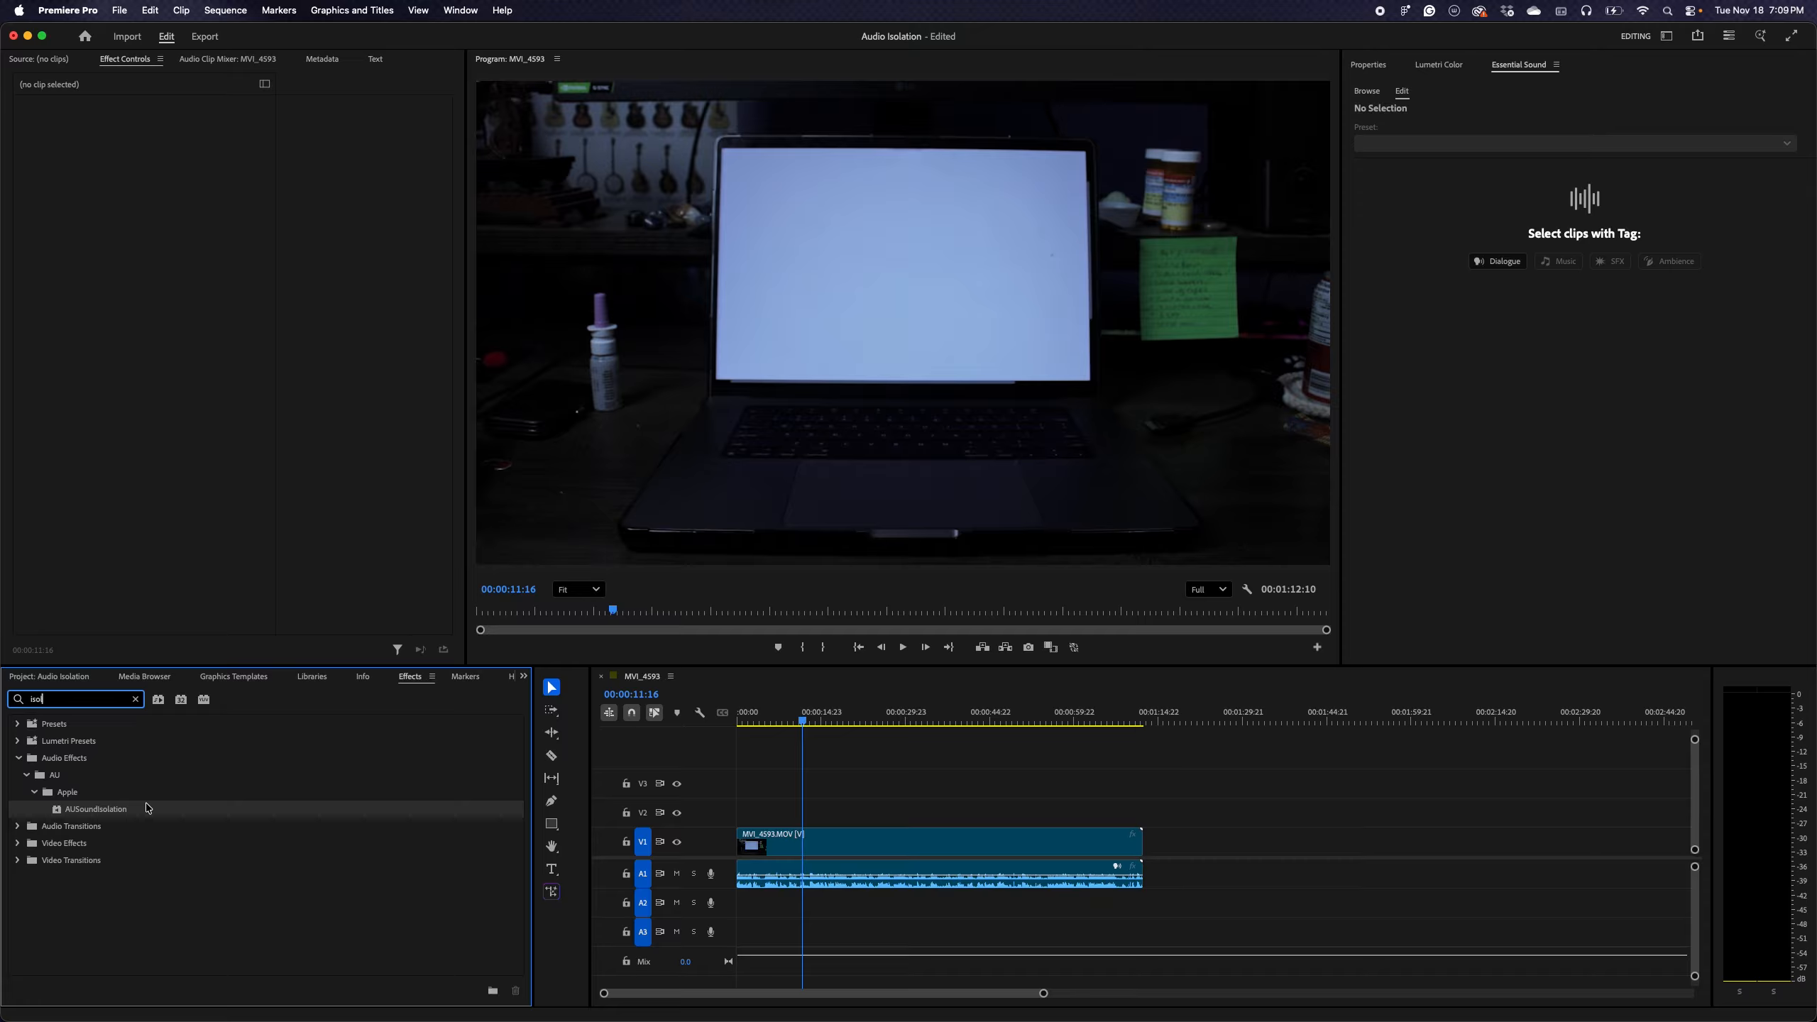
left_click_drag(145, 807, 778, 870)
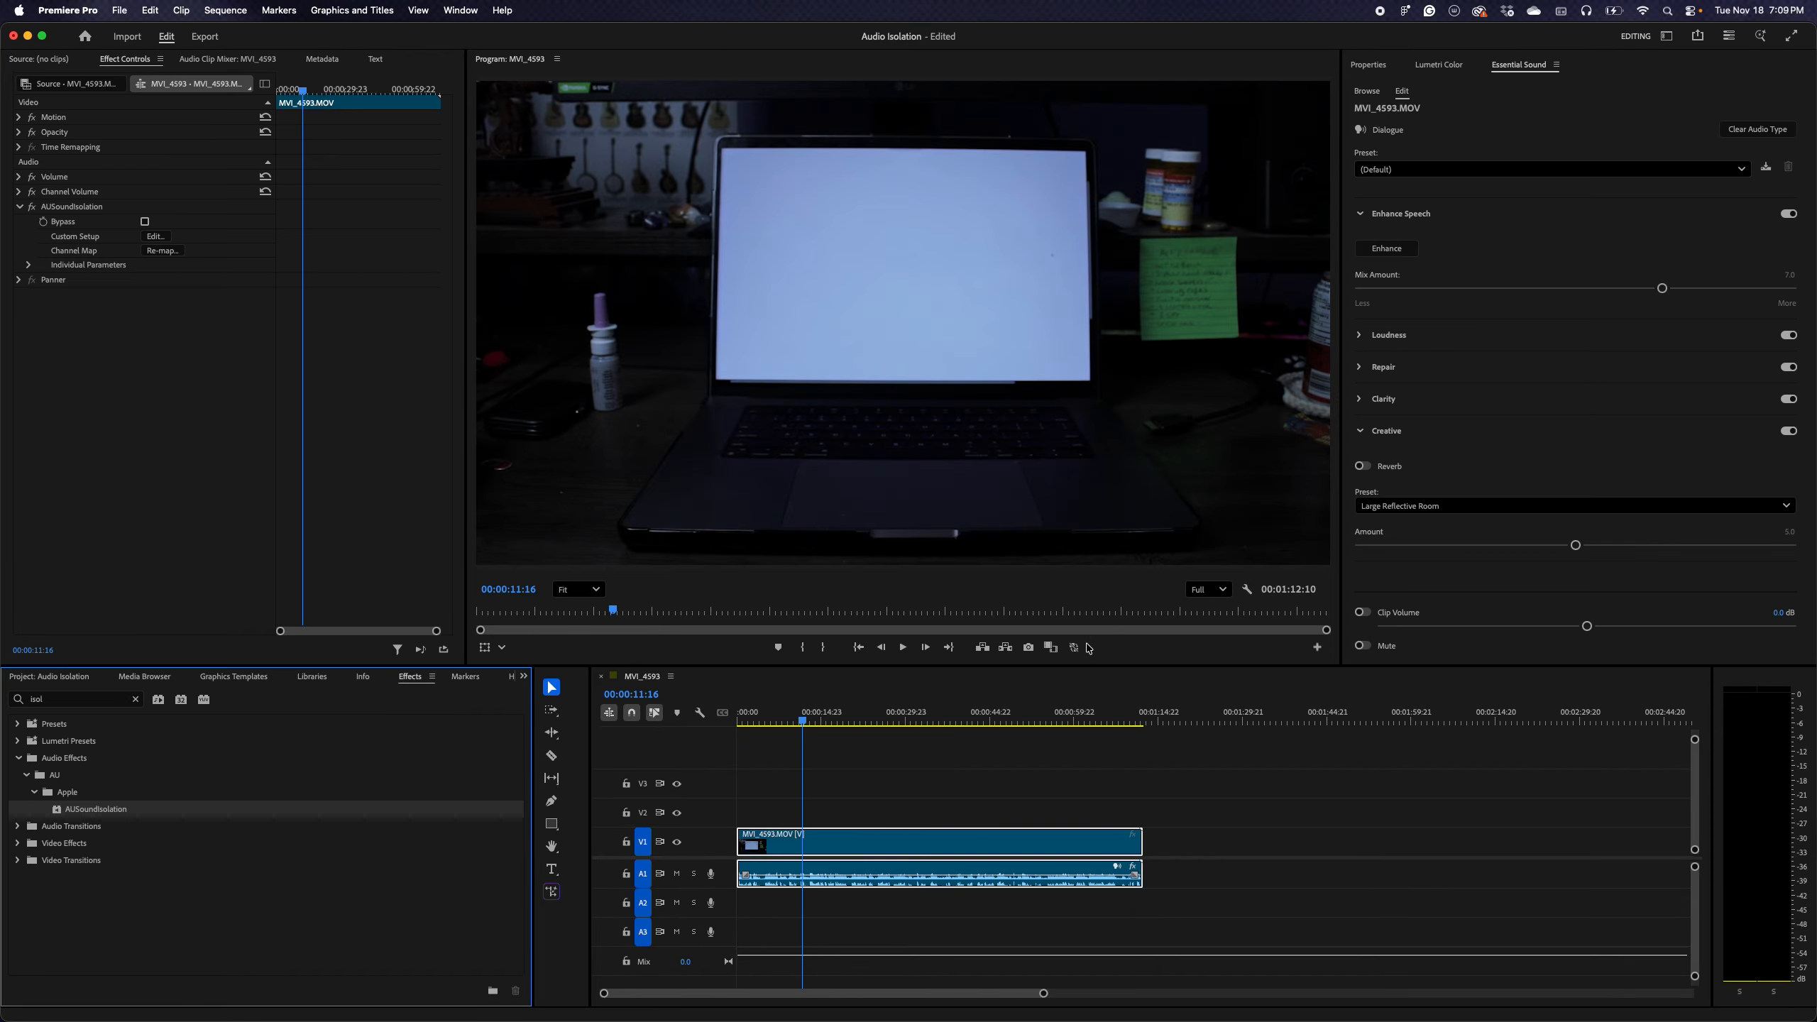
left_click(1520, 68)
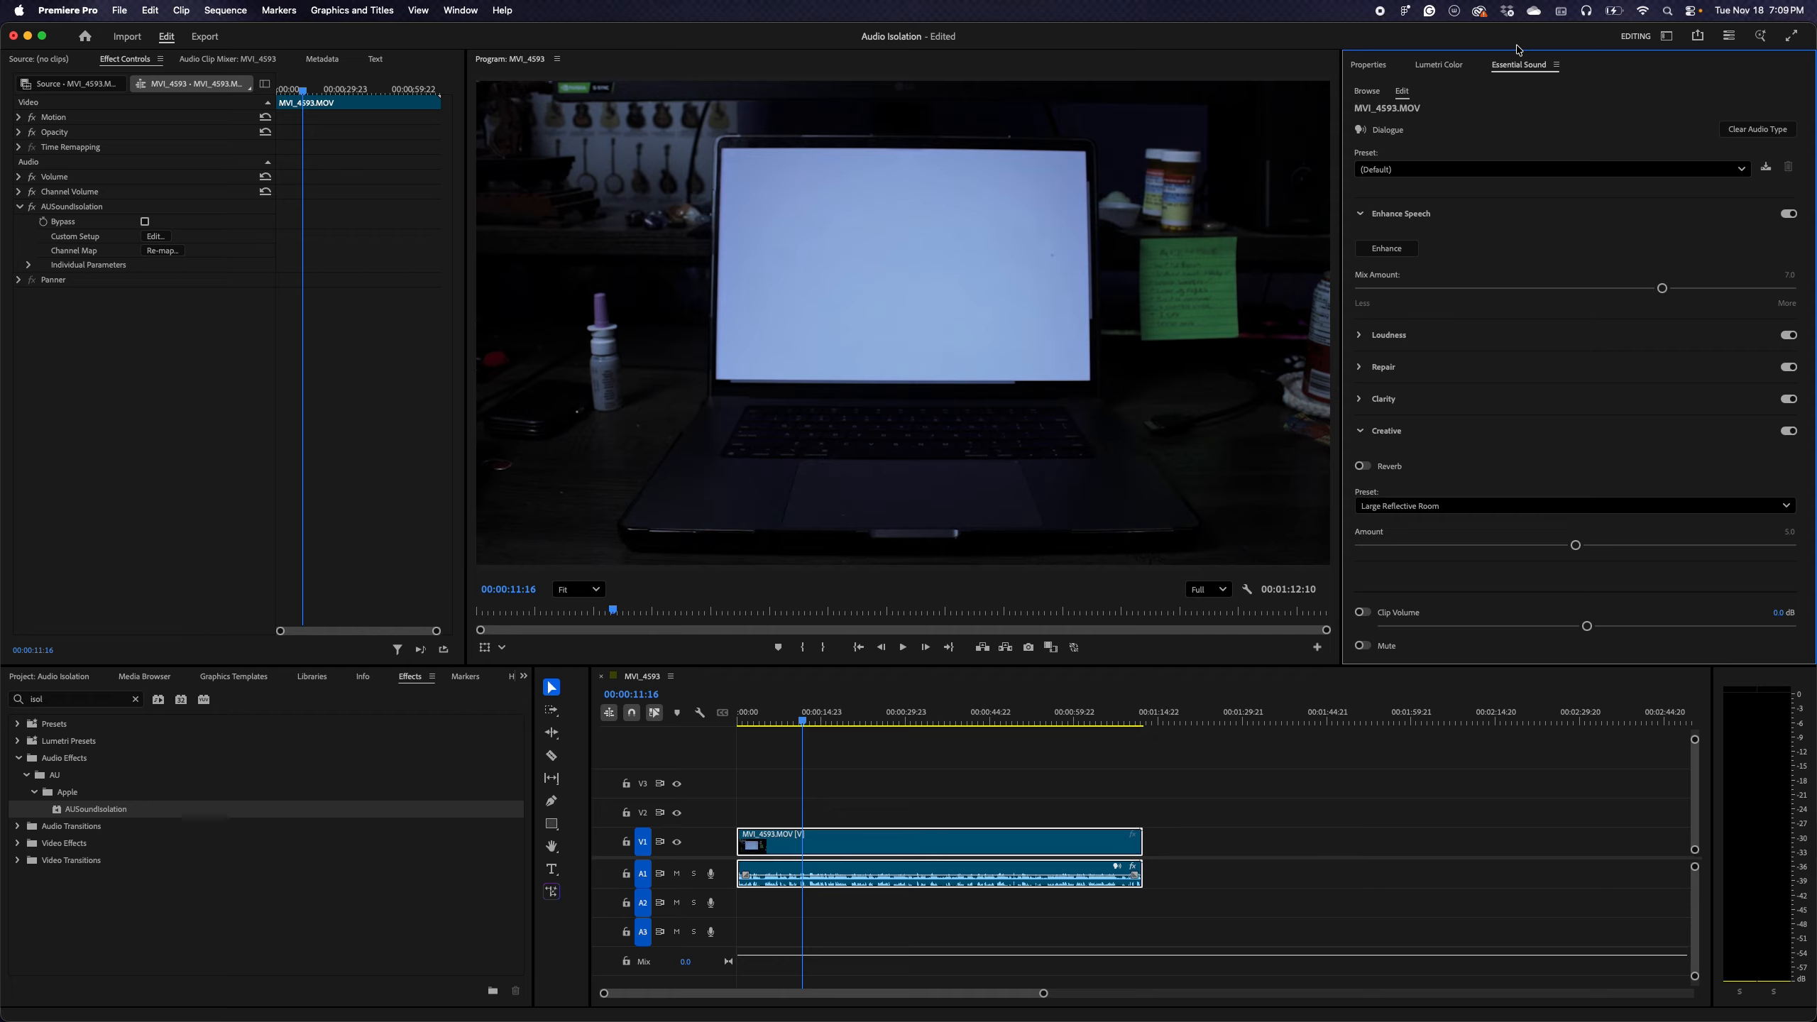
left_click(472, 11)
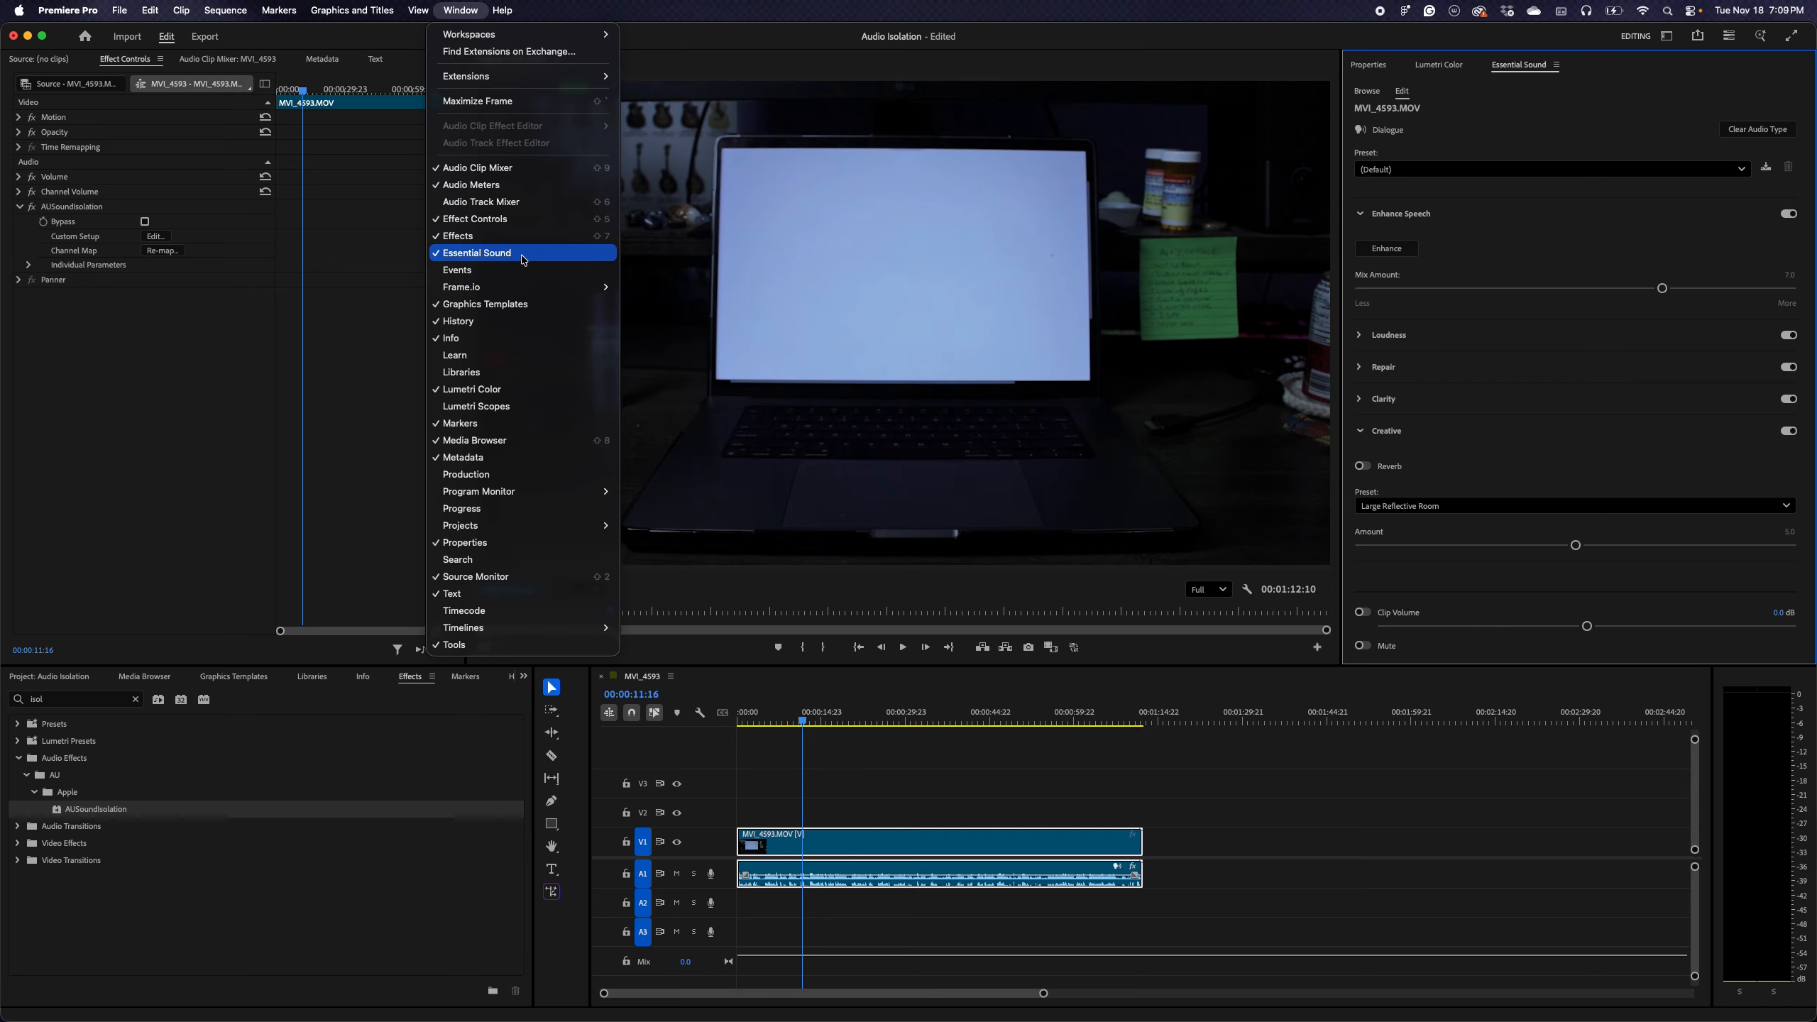
left_click(1217, 744)
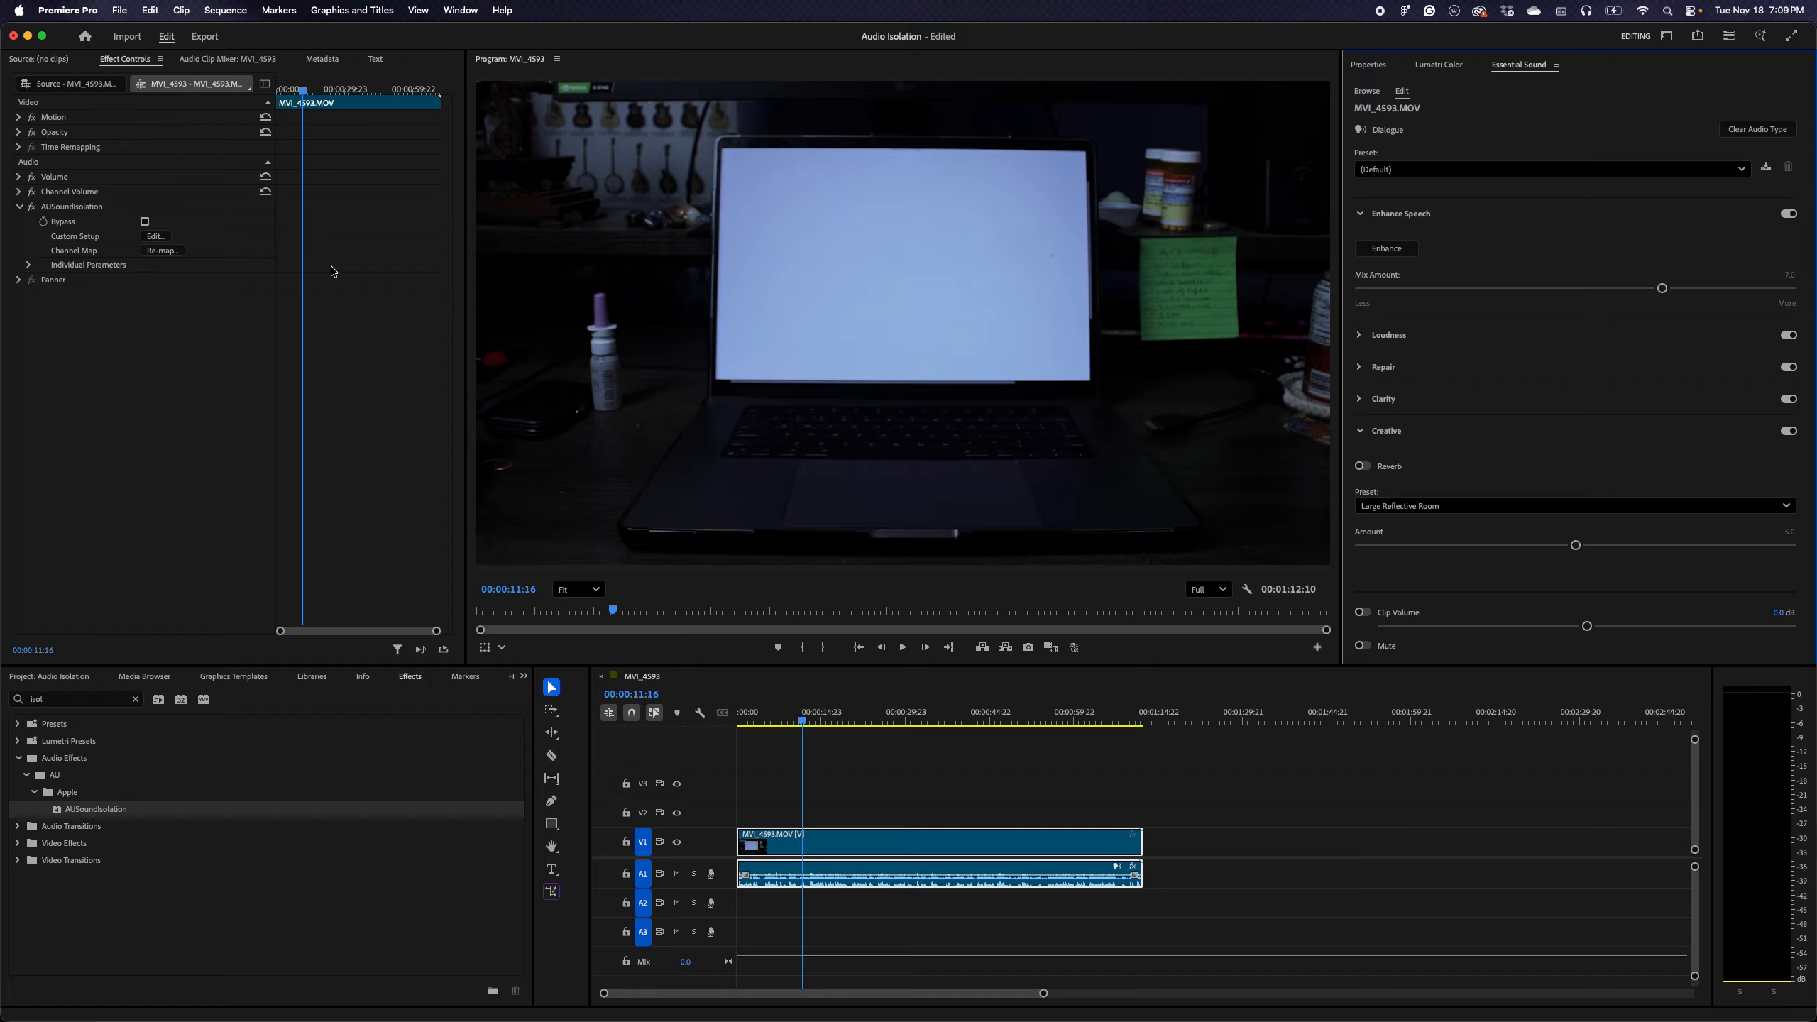
Set AUSoundIsolation's Sound to Isolate to High Quality Voice in the effect's custom setup and close its editor
left_click(98, 215)
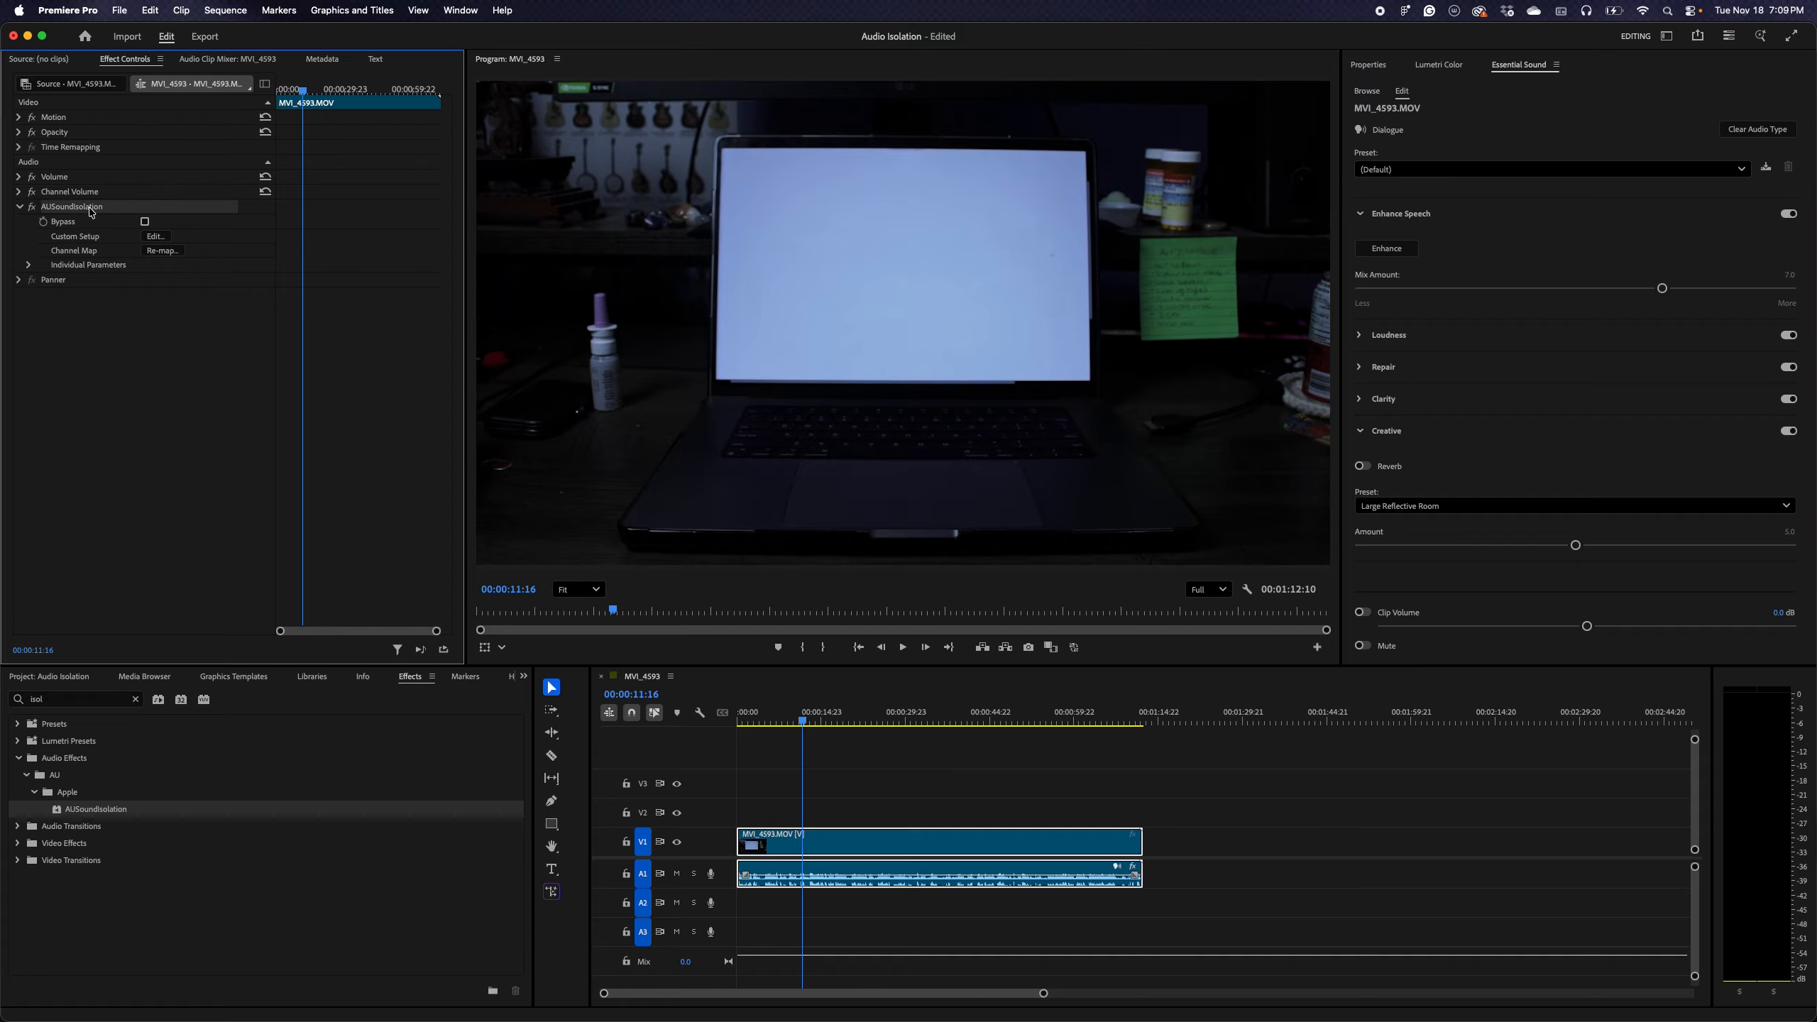
left_click(18, 208)
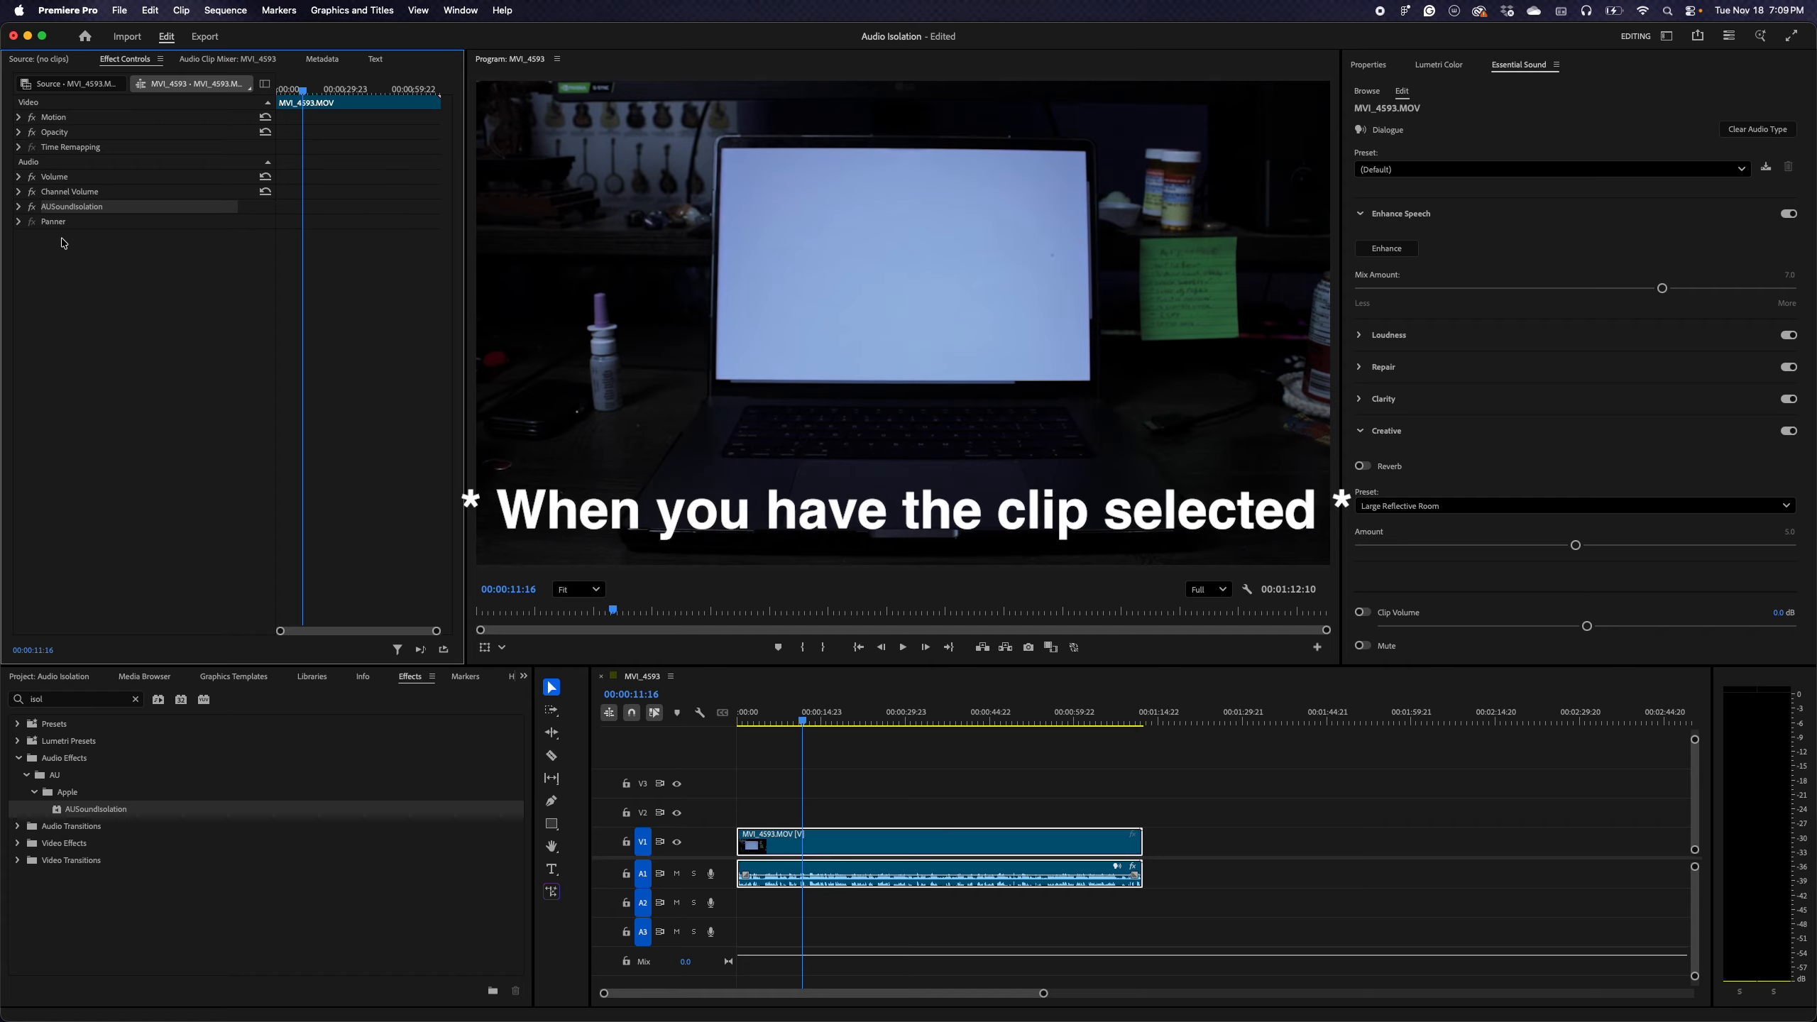
left_click(19, 206)
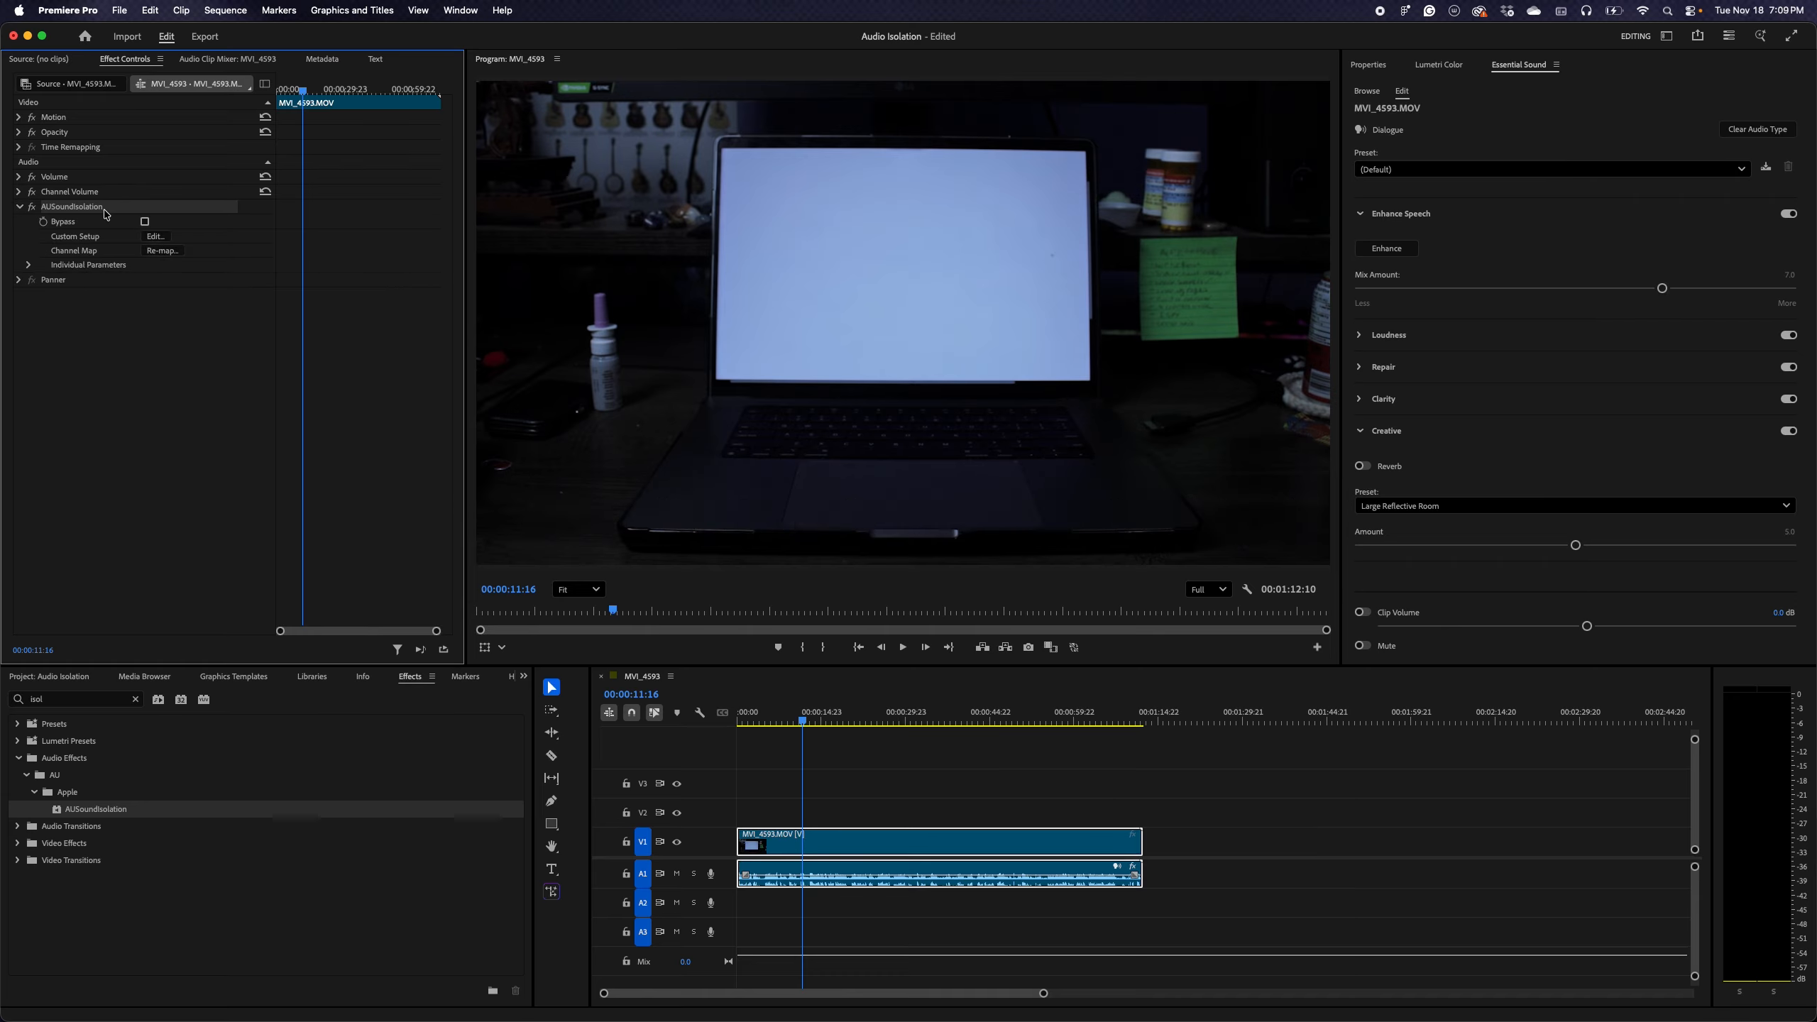
left_click(154, 237)
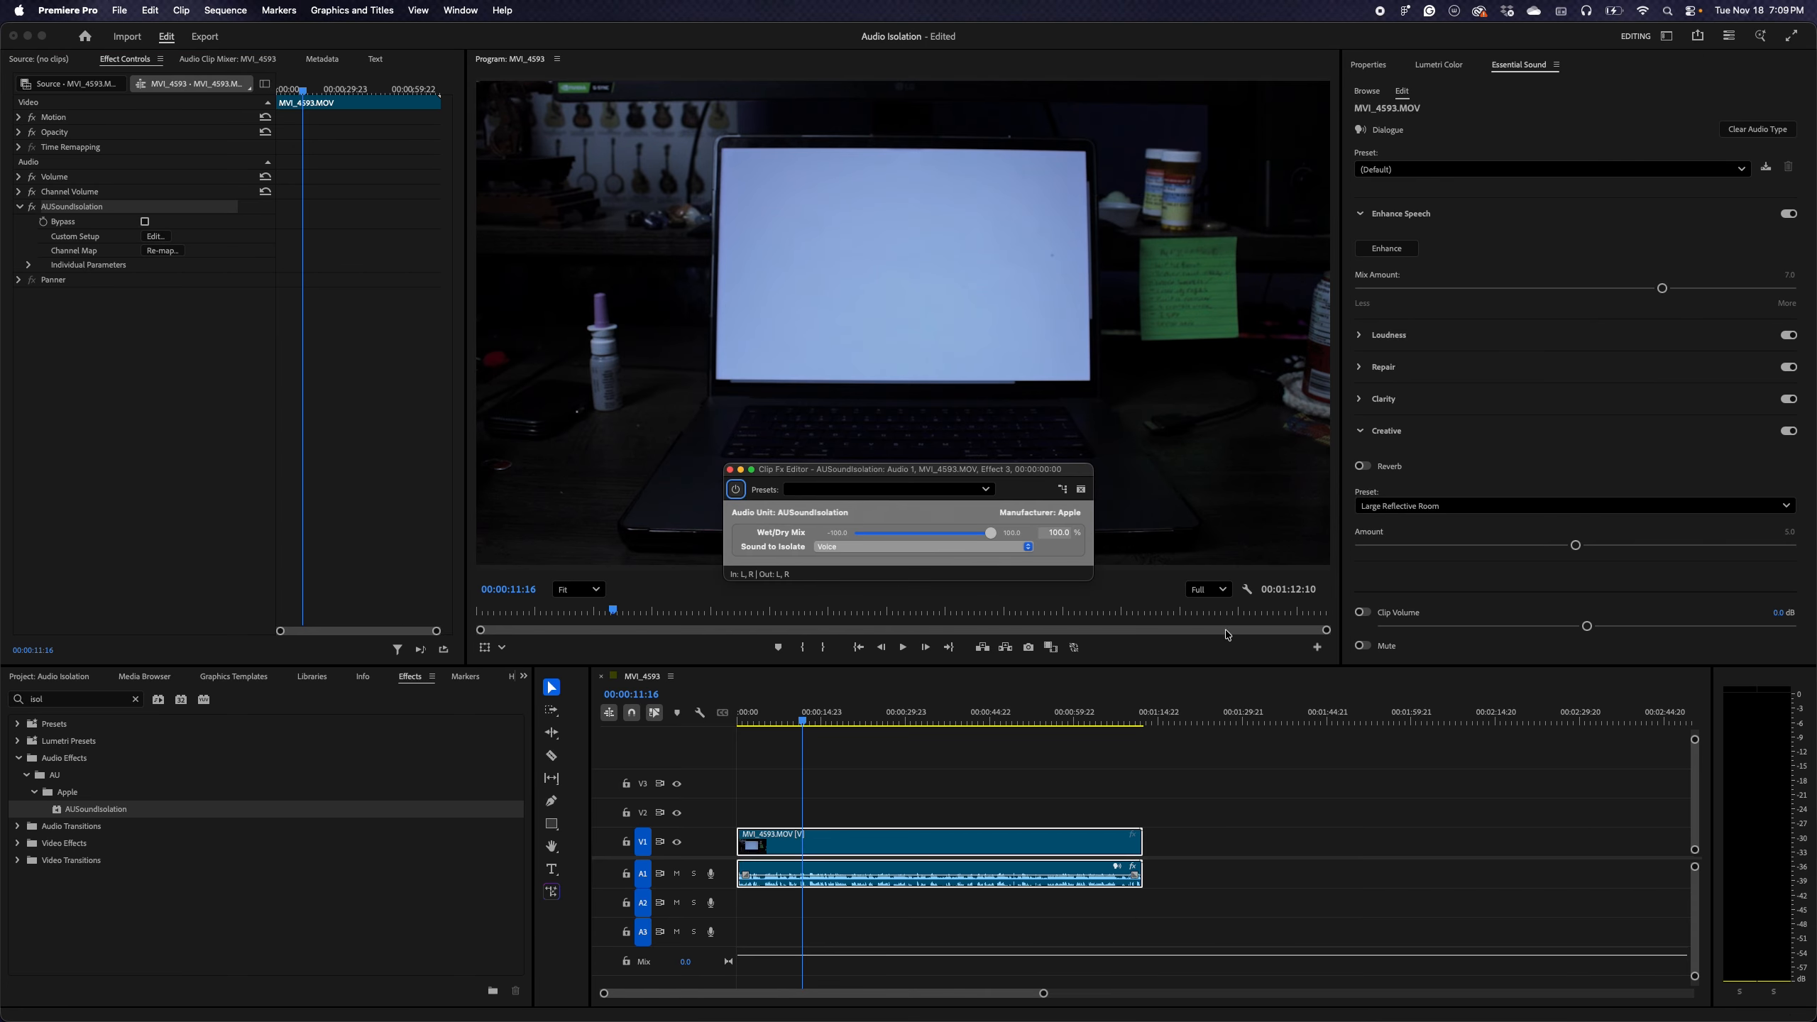
left_click(935, 547)
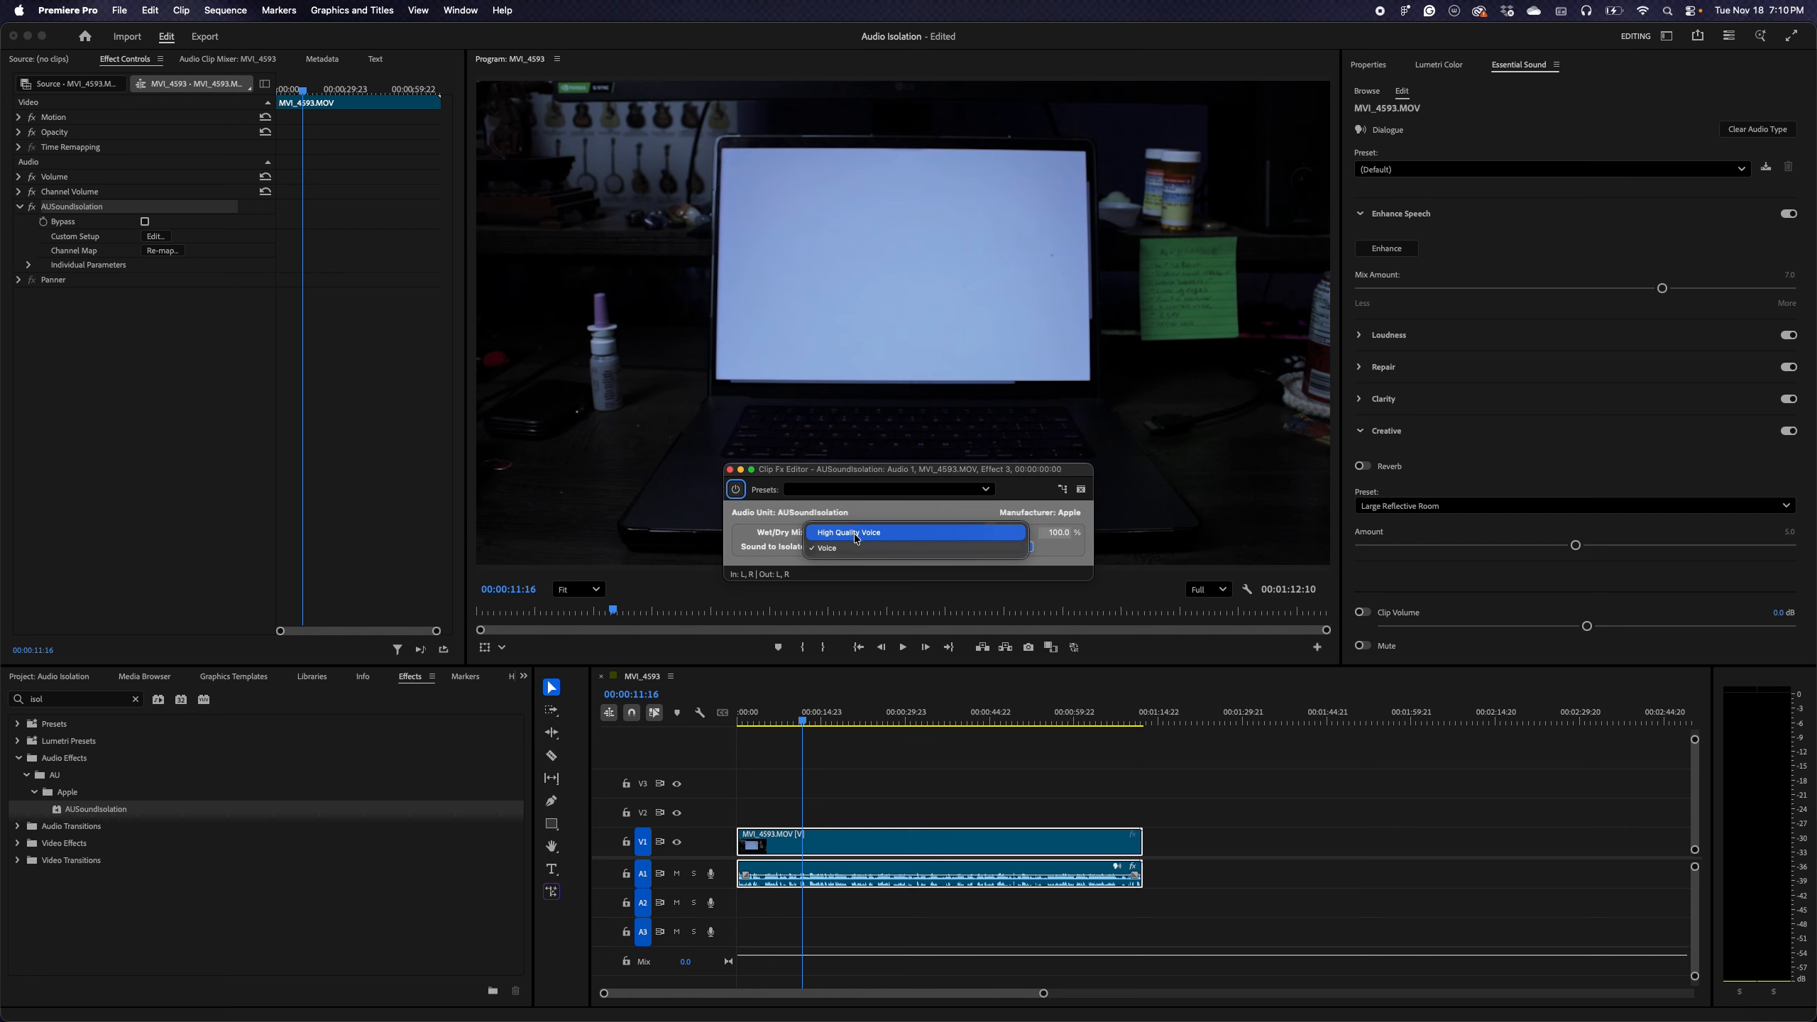
left_click(833, 549)
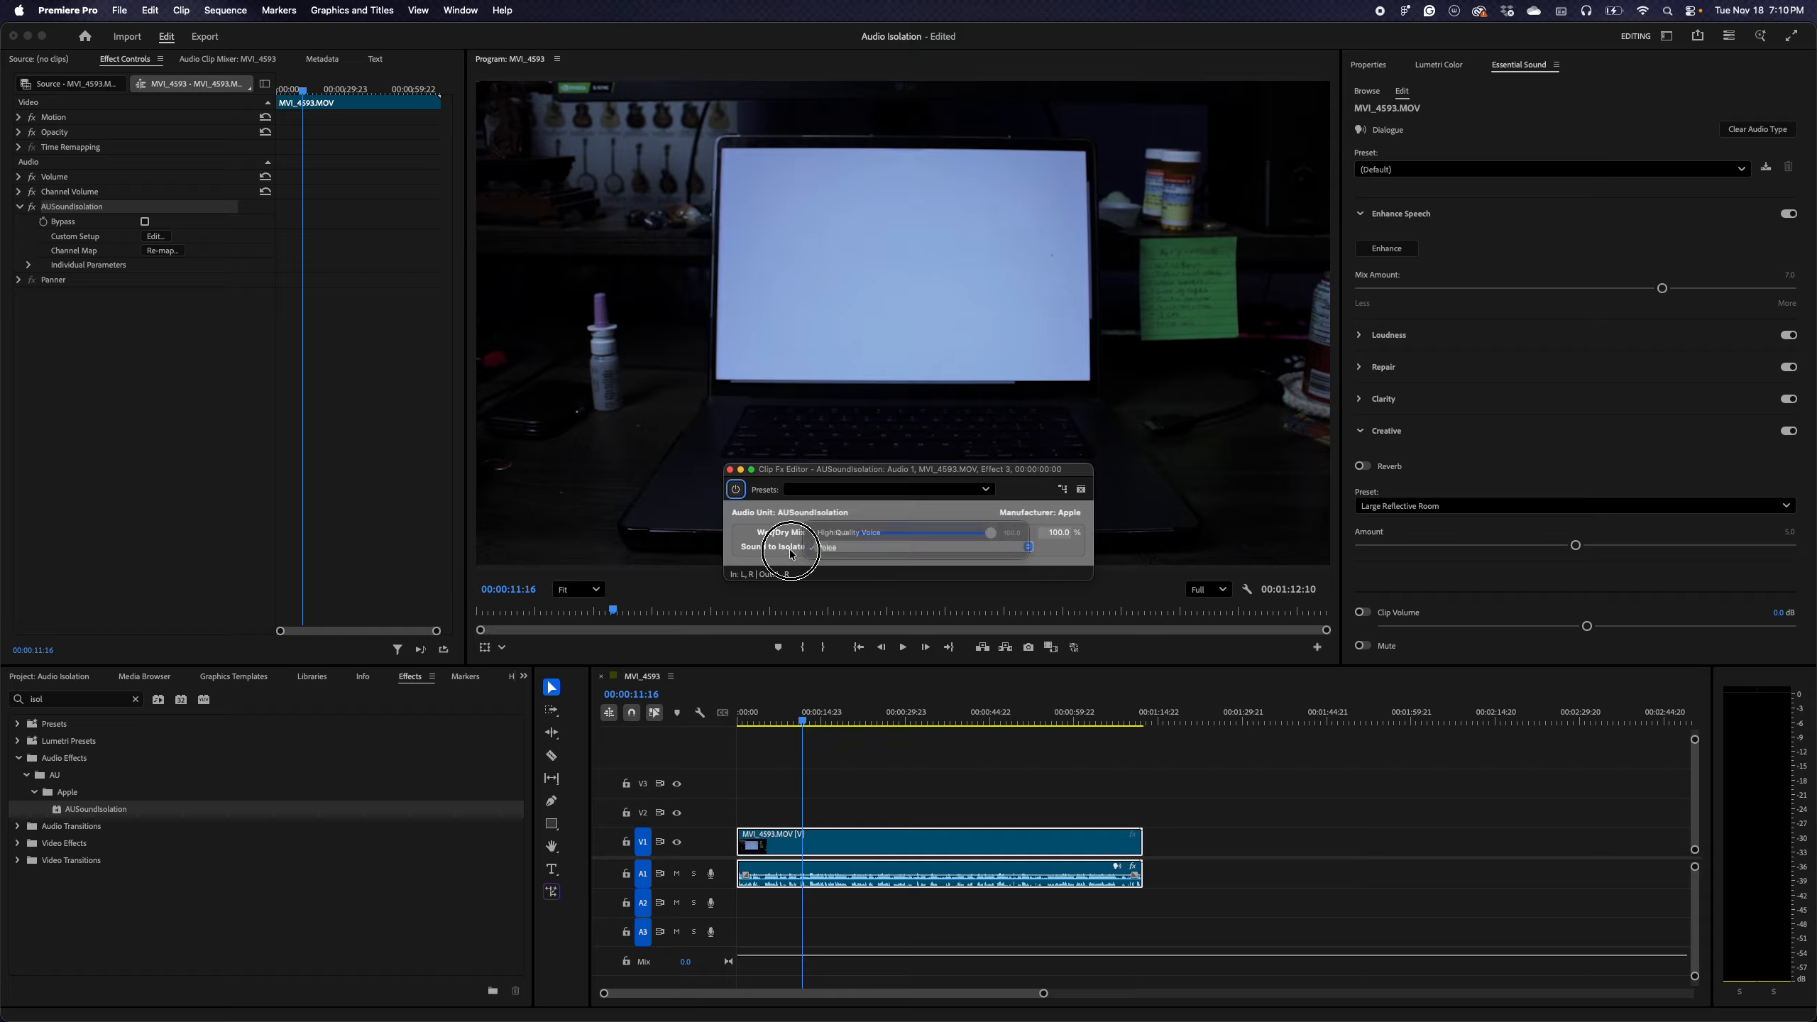
left_click(919, 545)
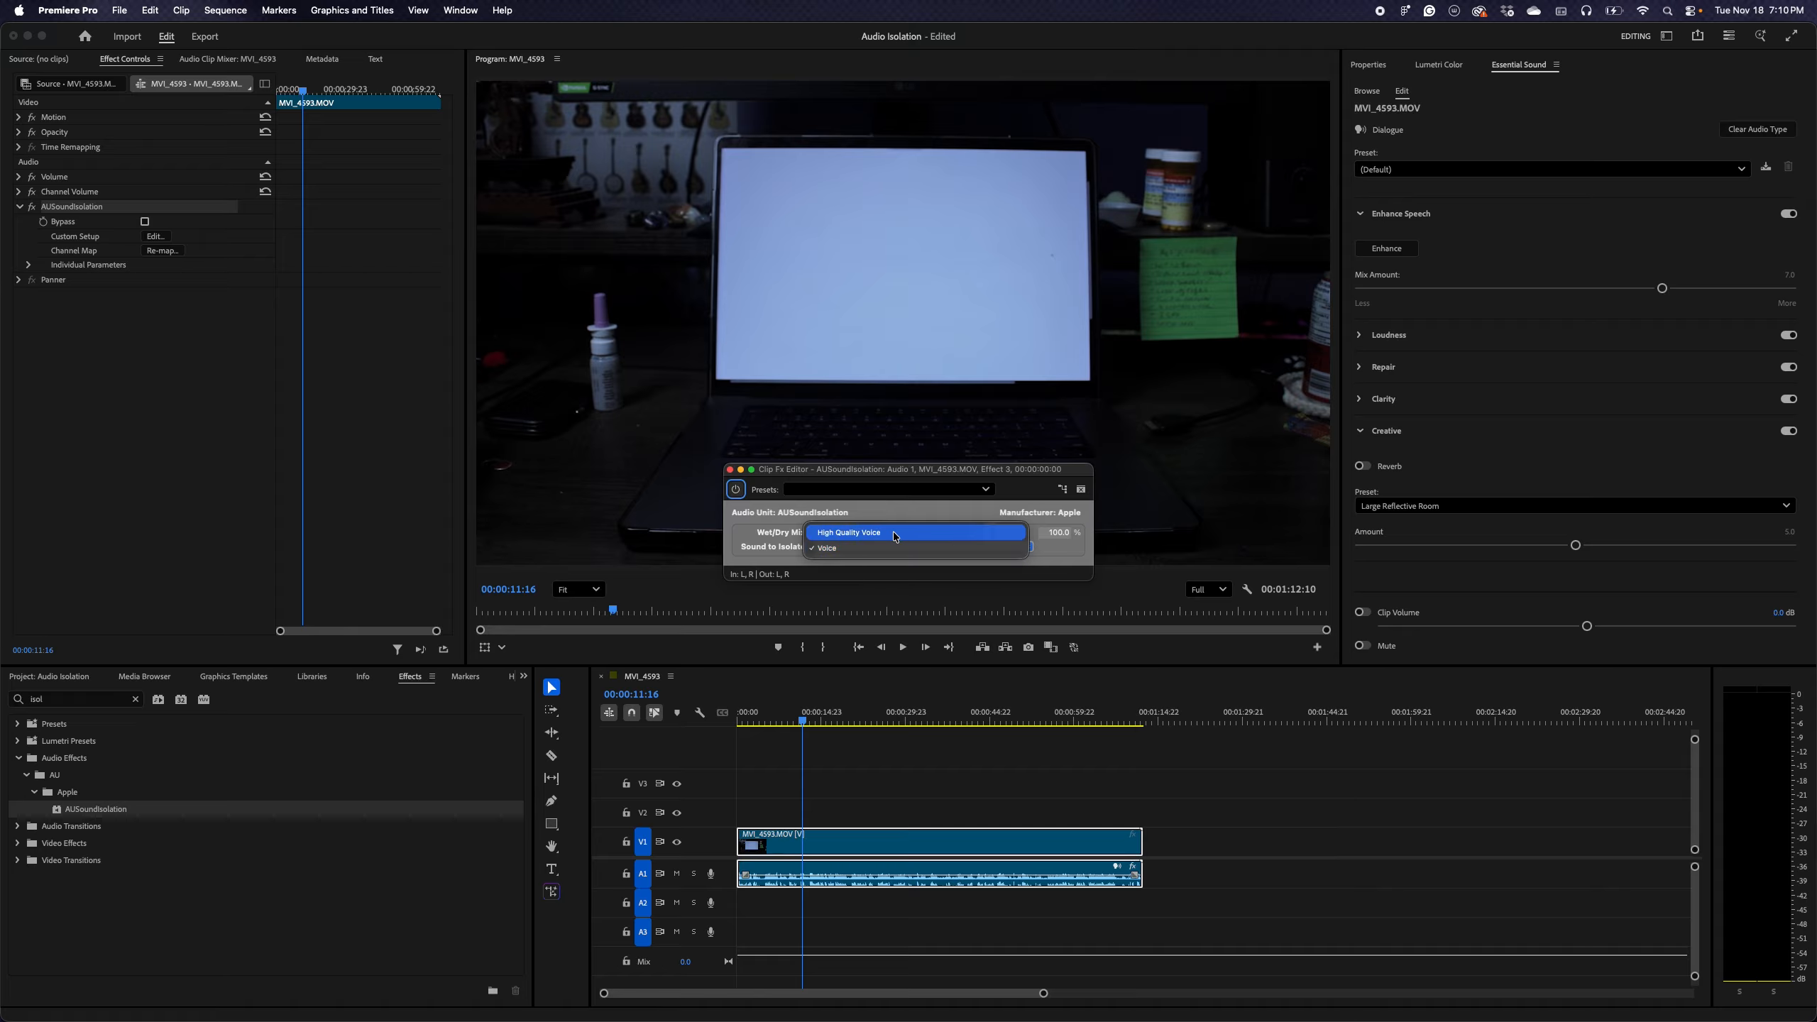
left_click(894, 534)
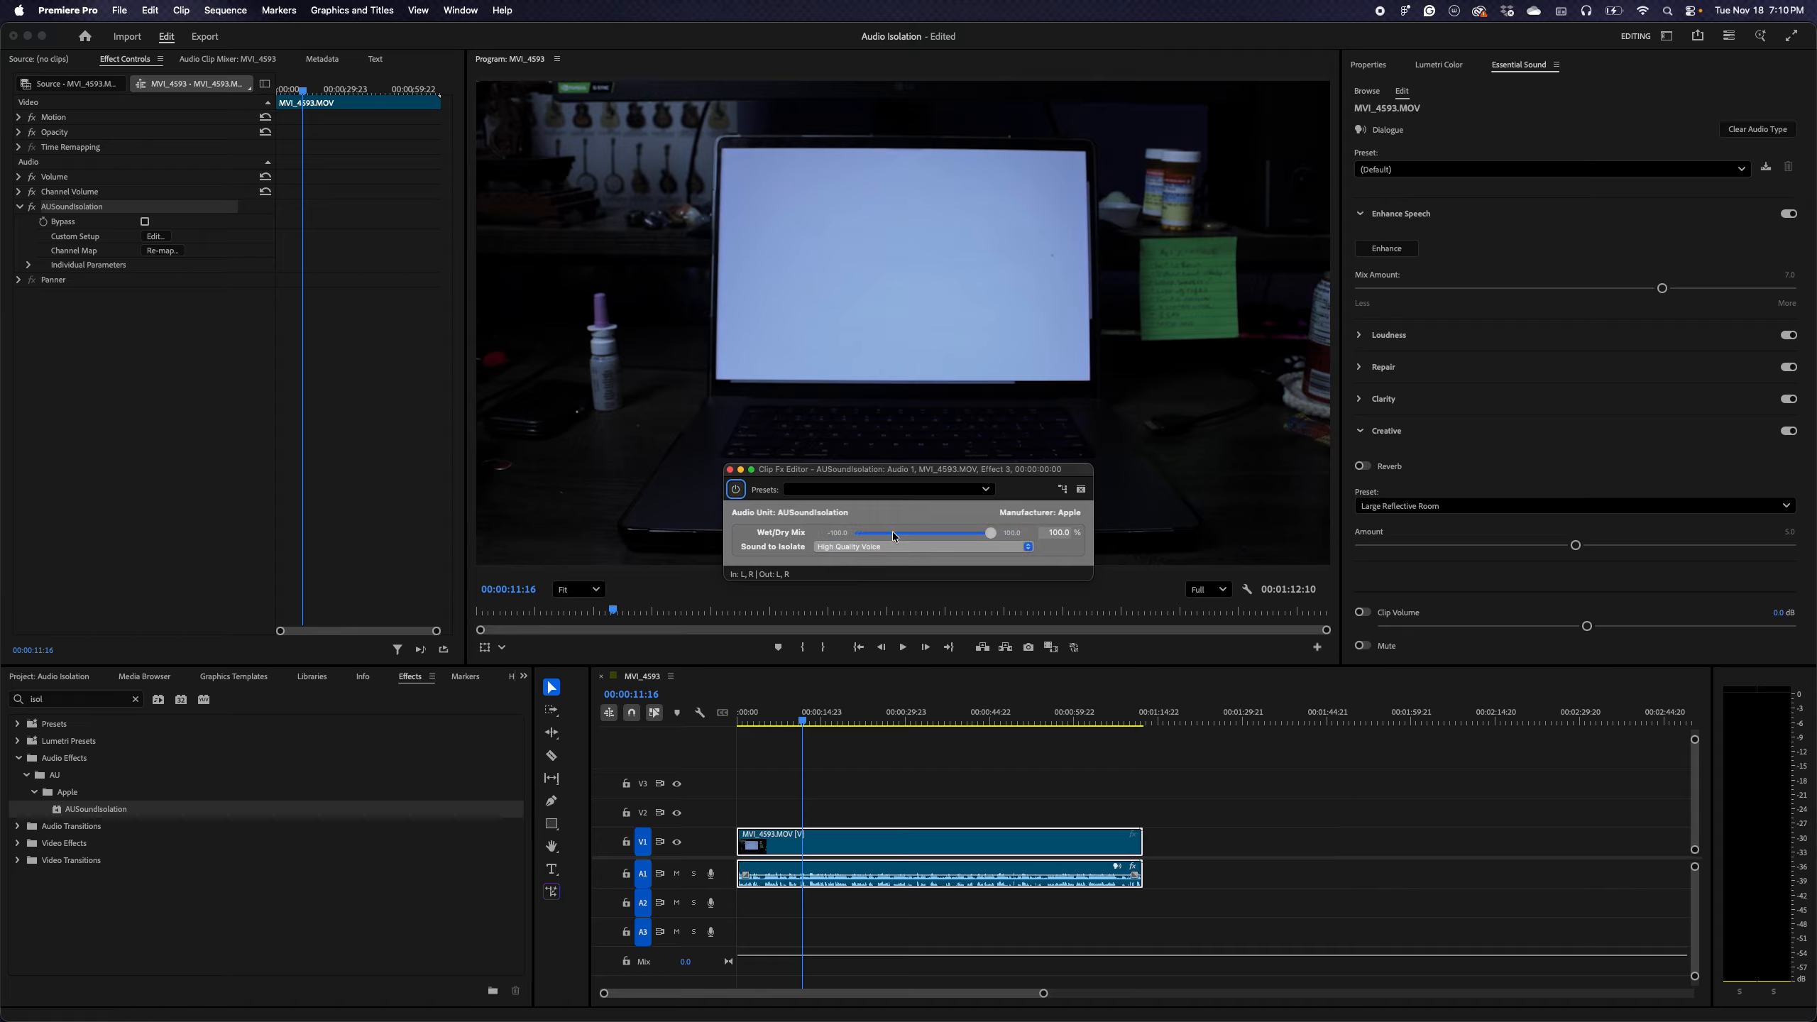
left_click(731, 471)
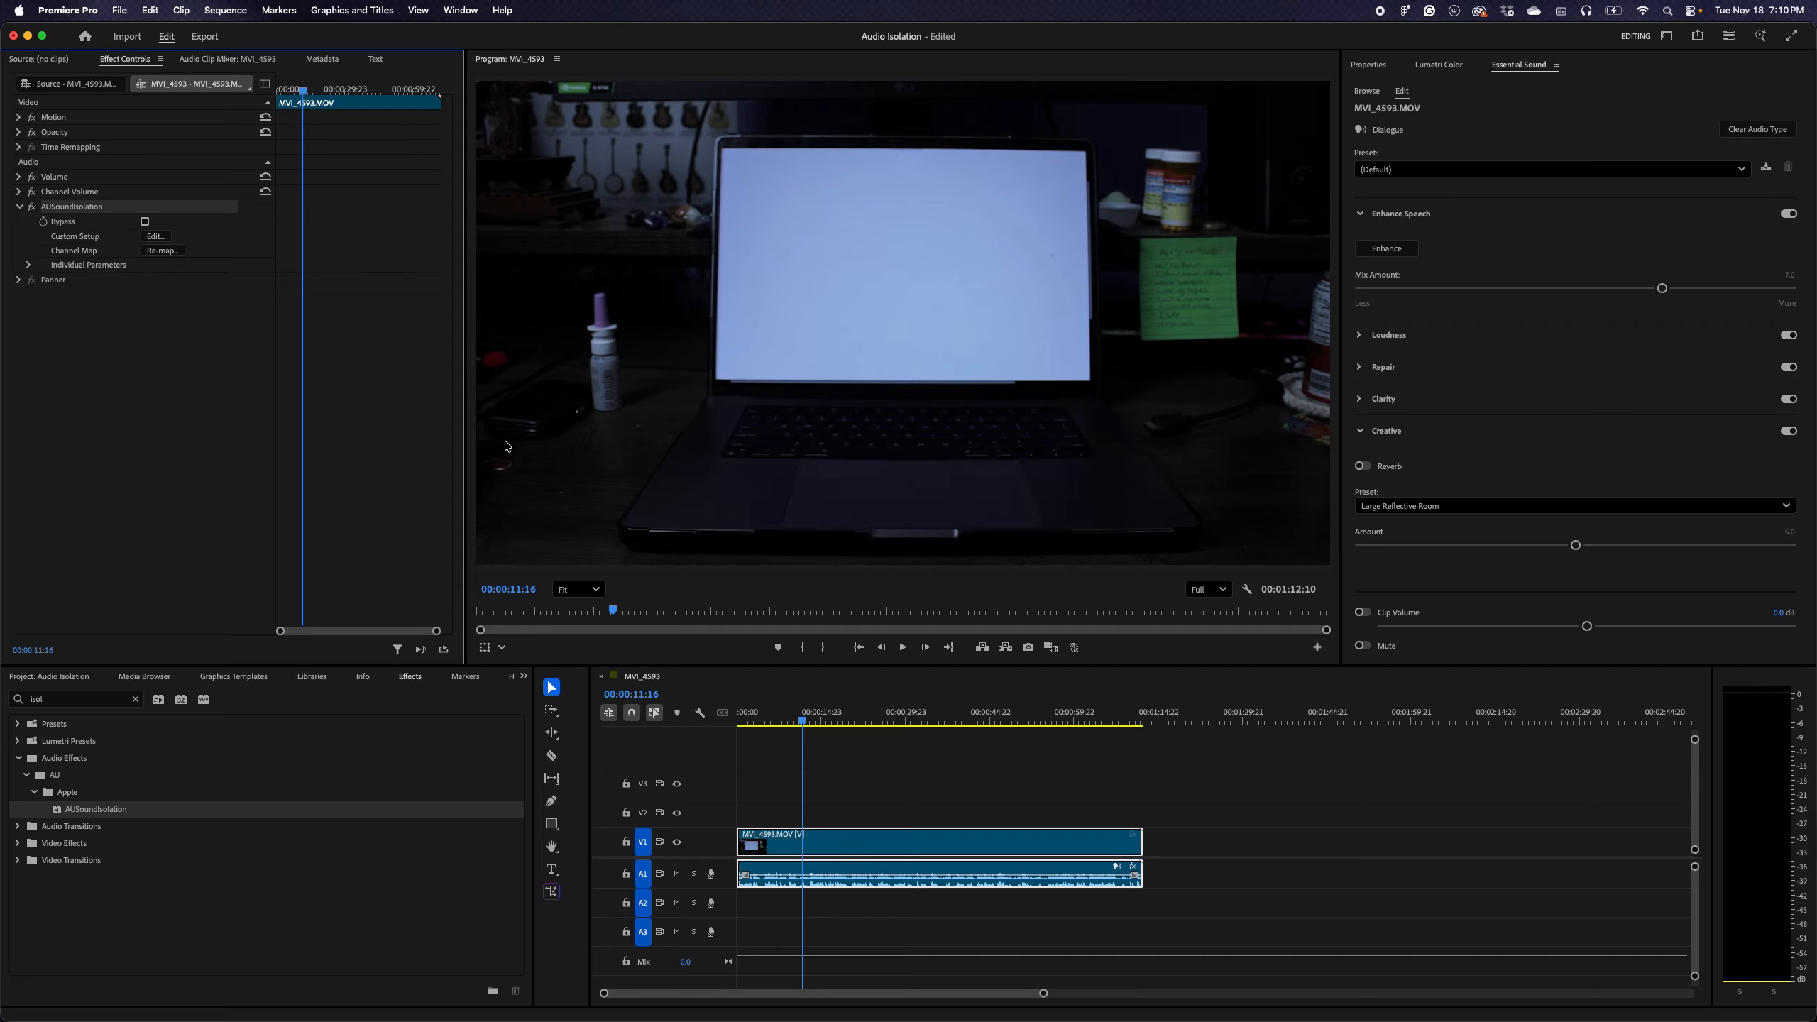
Expand the AUSoundIsolation individual parameters and set the Sound to Isolate parameter to 0
left_click(28, 265)
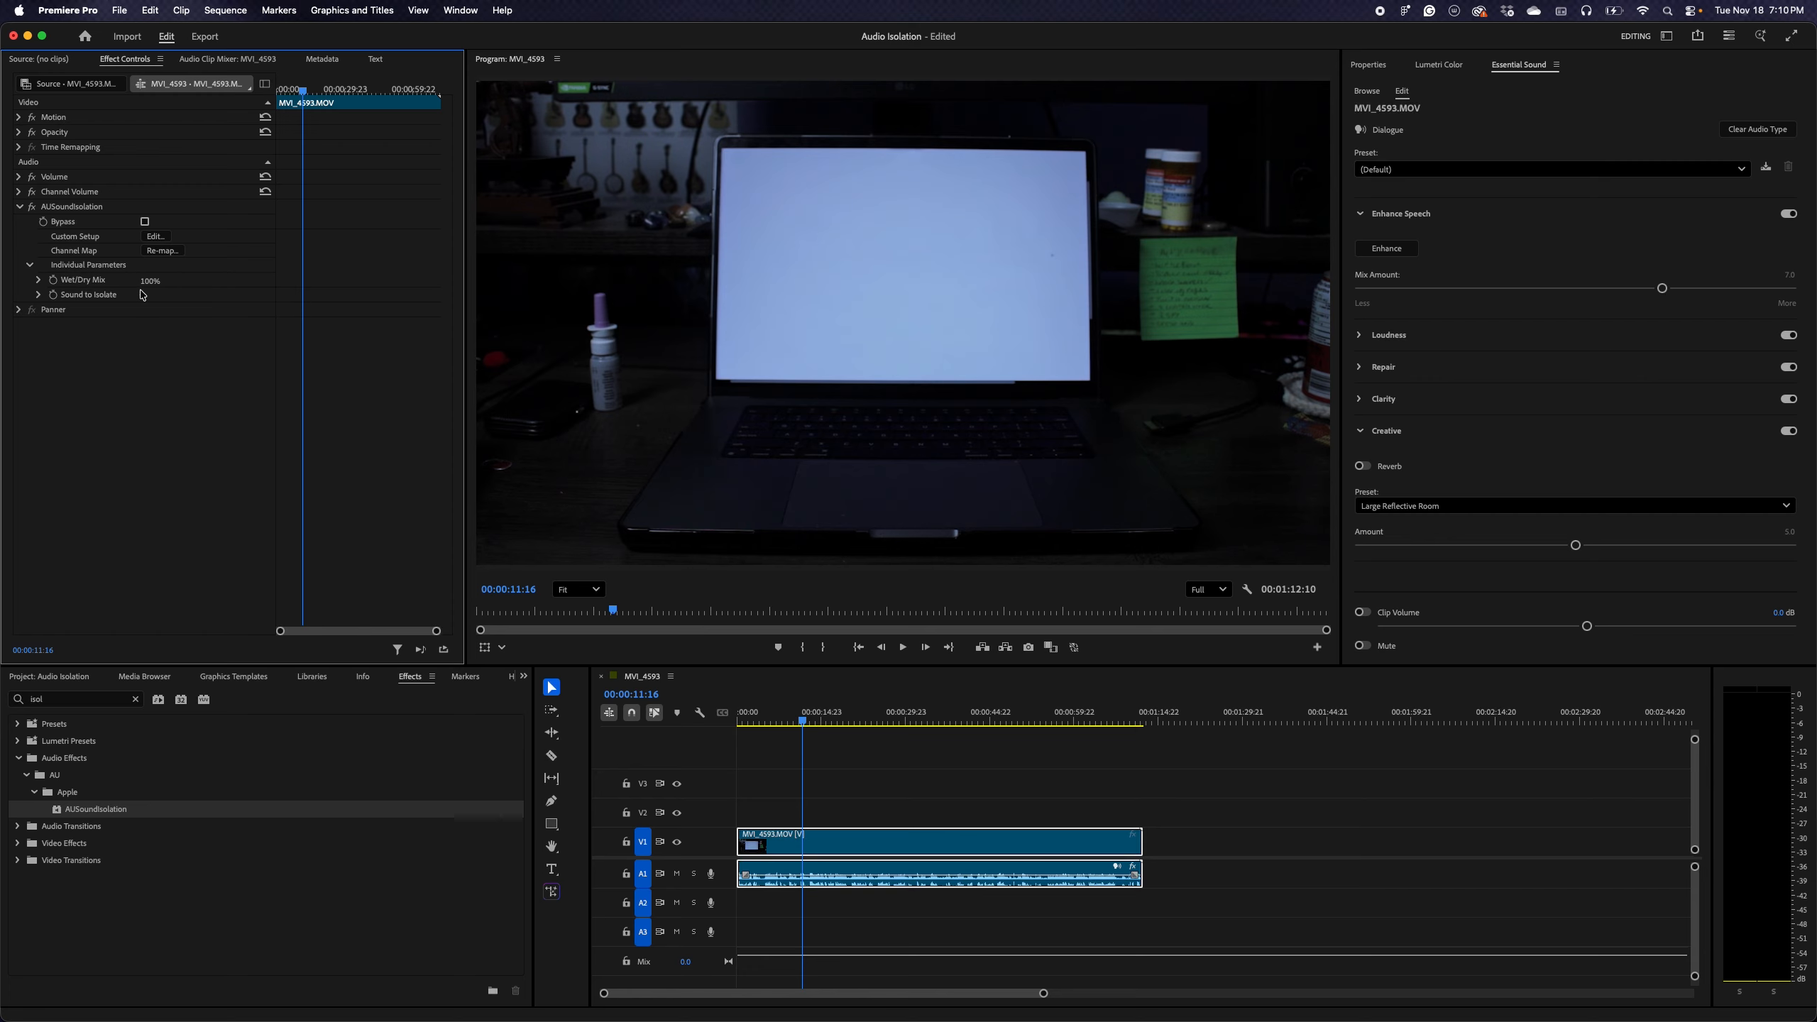
left_click(39, 295)
mouse_move(42, 323)
left_mouse_down()
mouse_move(125, 323)
mouse_move(14, 328)
left_mouse_up()
left_click(39, 296)
Play the sequence from its start to hear the audio with sound isolation applied
left_click_drag(804, 719, 736, 729)
key("space")
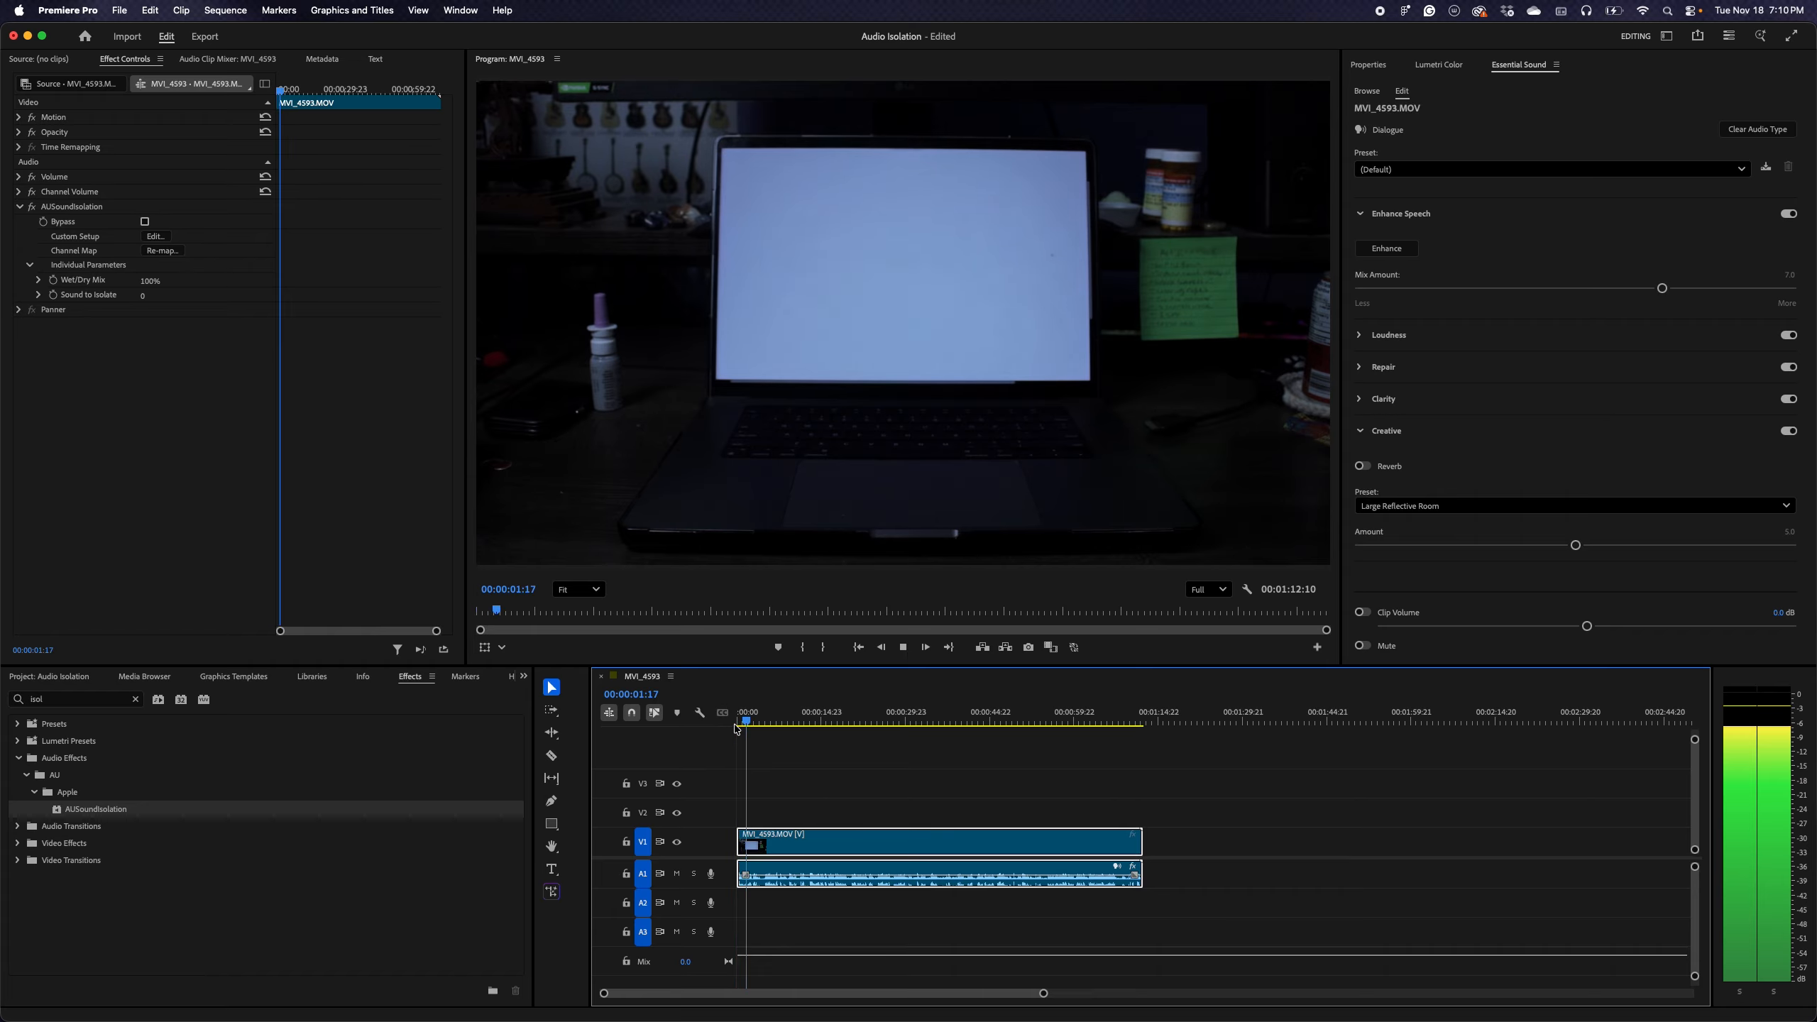
key("space")
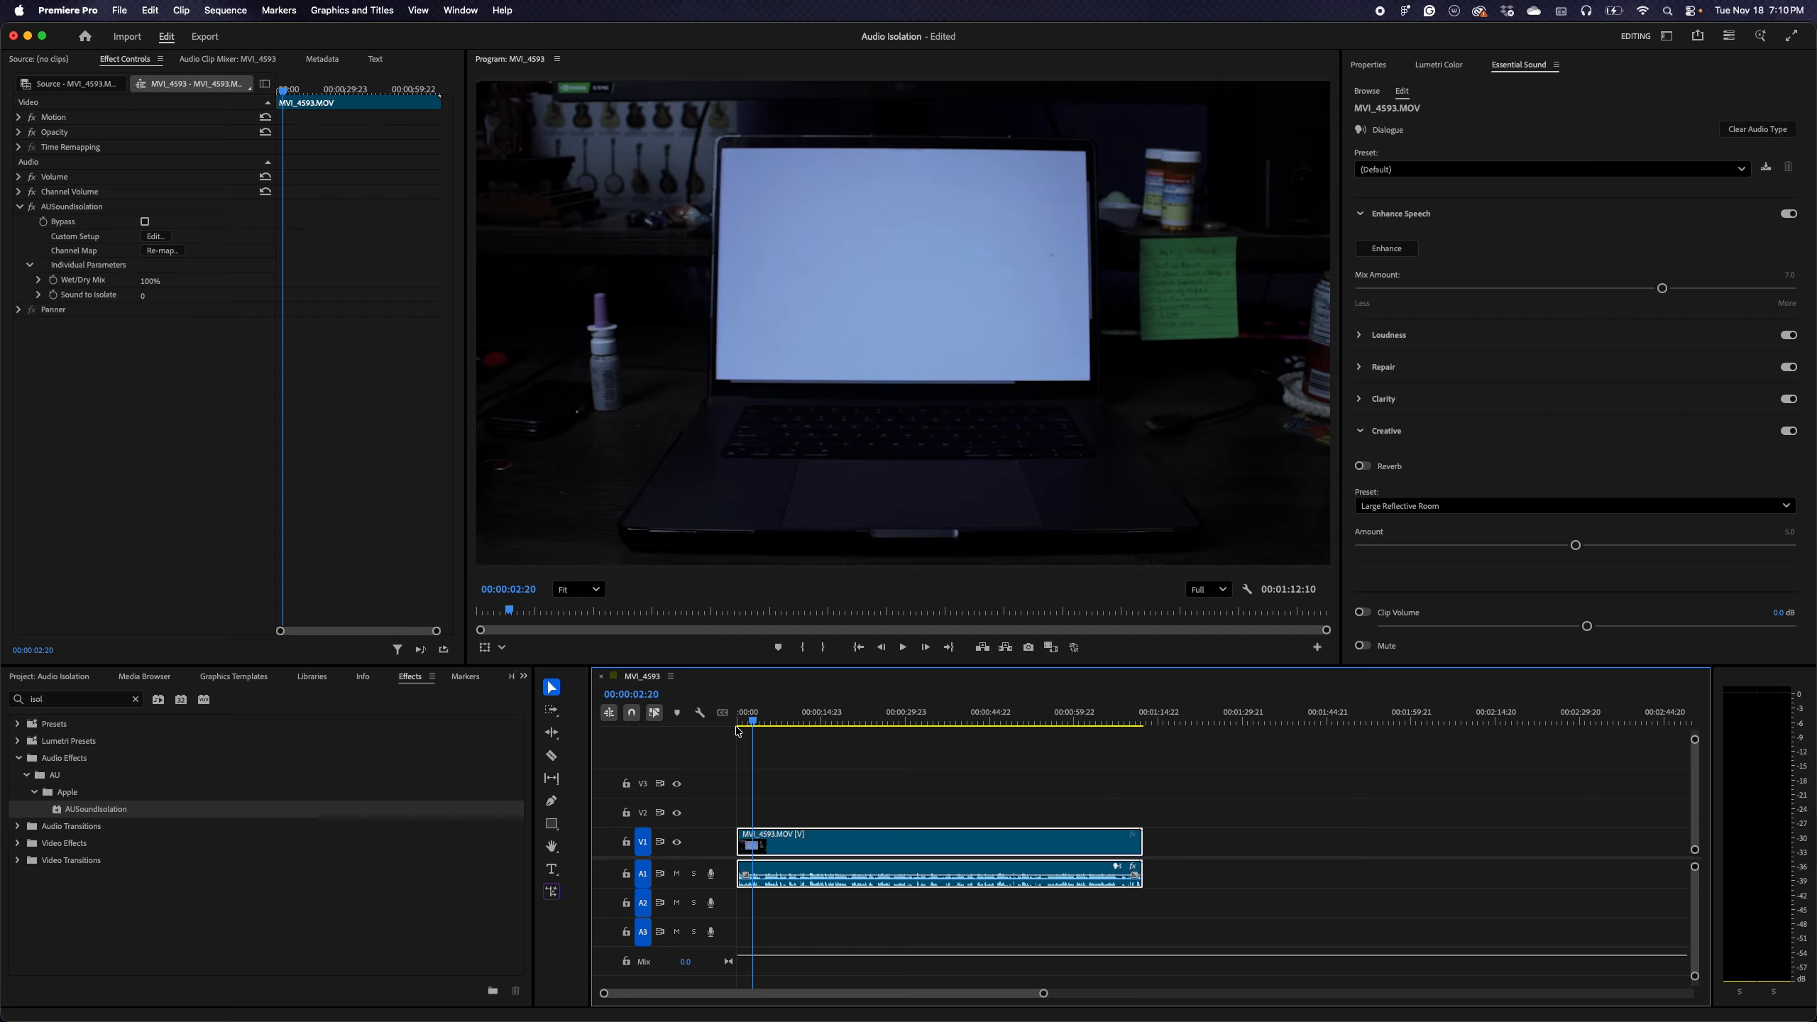
Lower the volume level of the A1 audio clip on the timeline and play it back briefly
left_click_drag(832, 874, 832, 877)
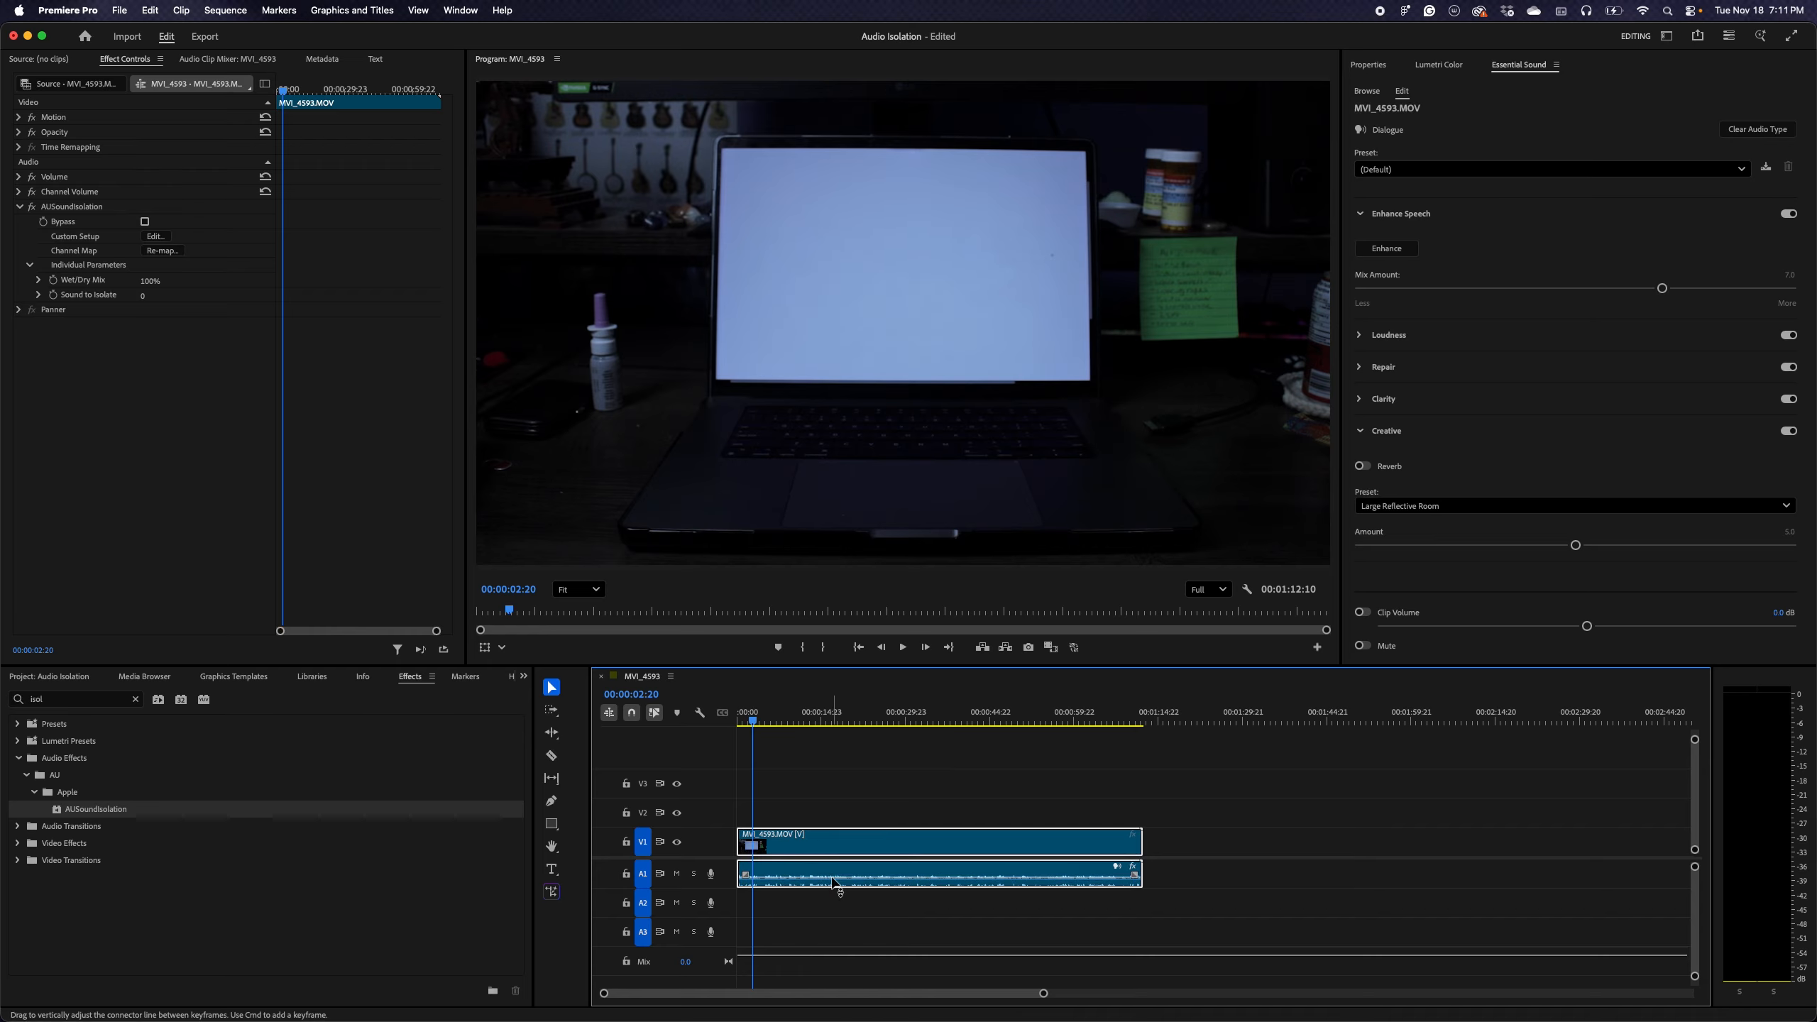
key("space")
key("space")
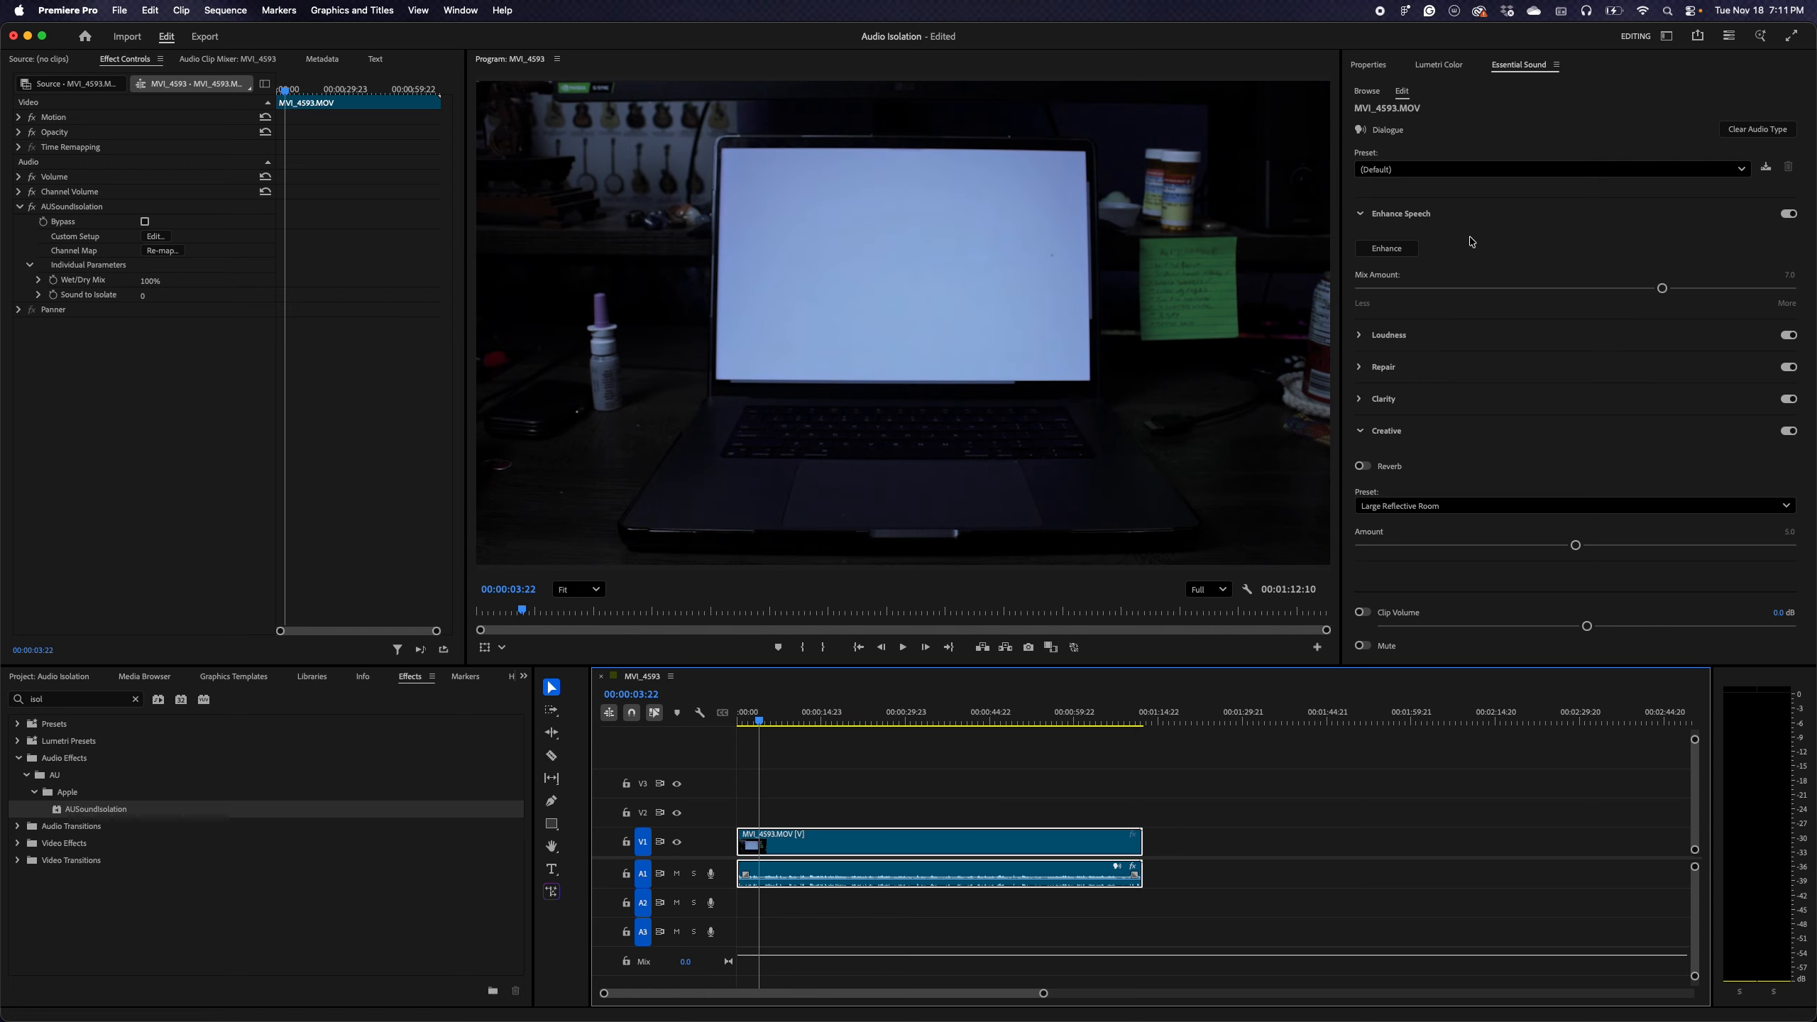
Apply the Over the Intercom dialogue preset to the MVI_4593.MOV clip's audio
left_click(1431, 170)
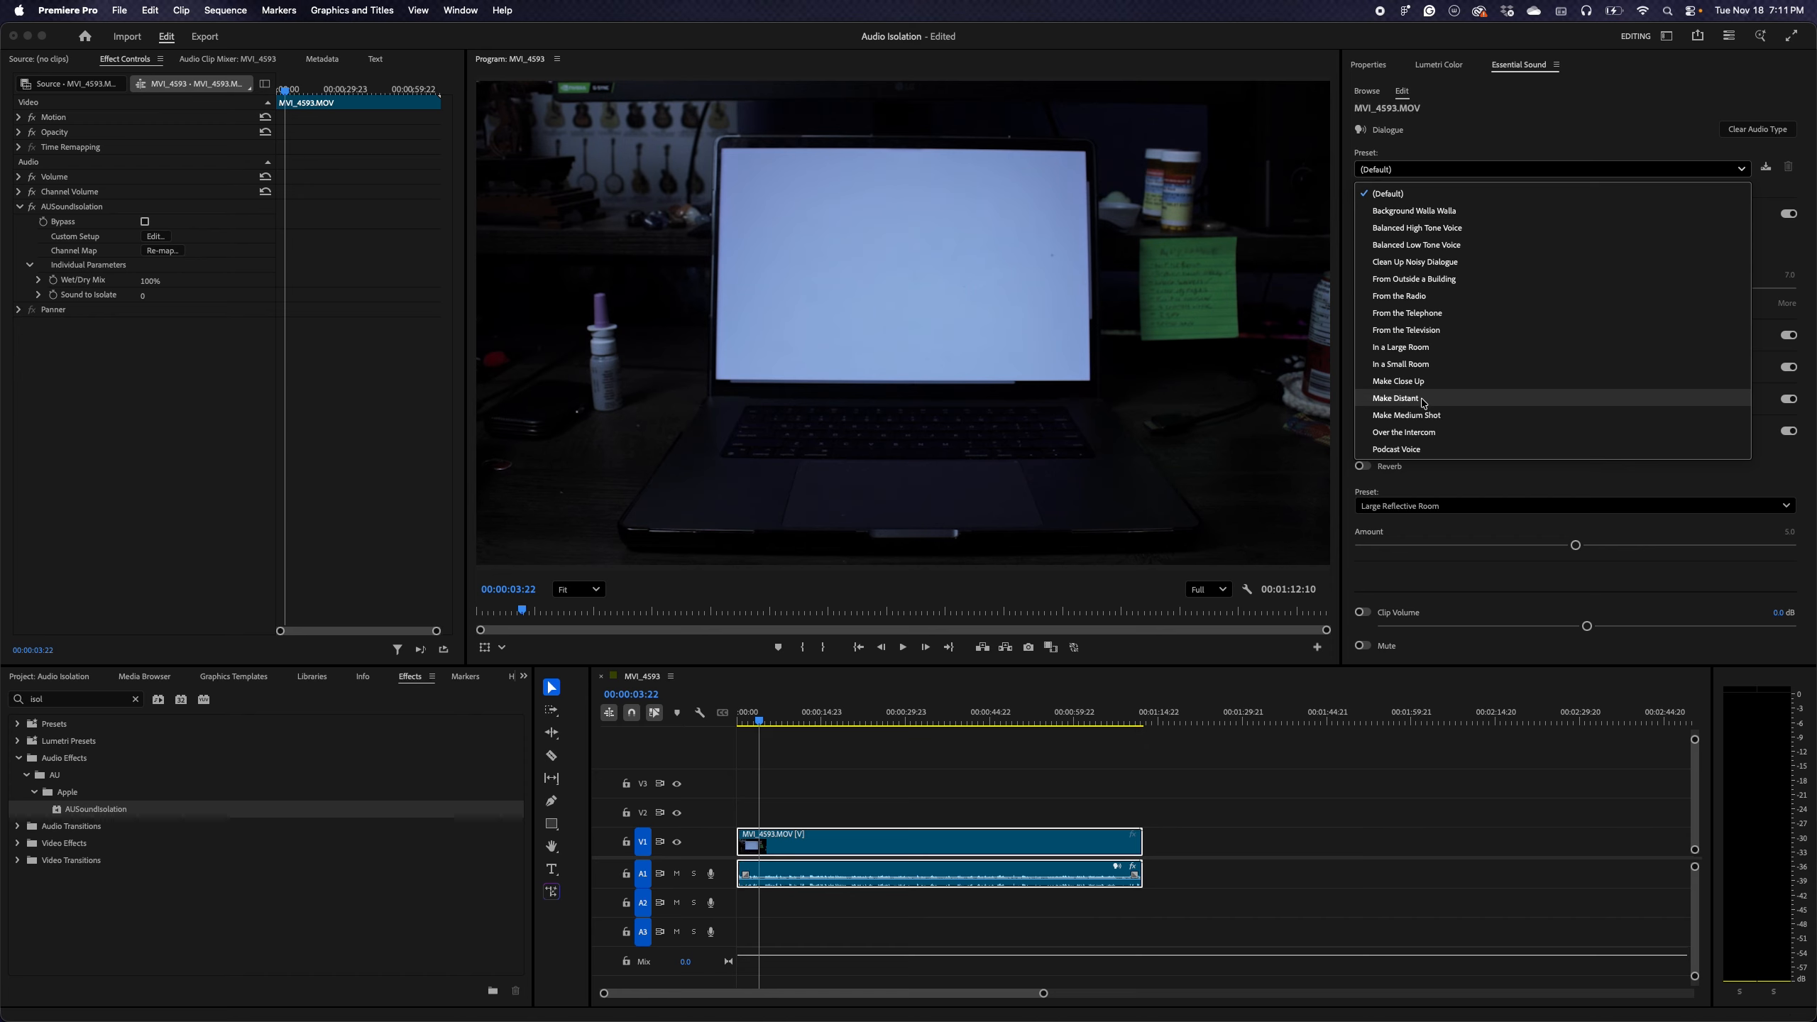
left_click(1027, 883)
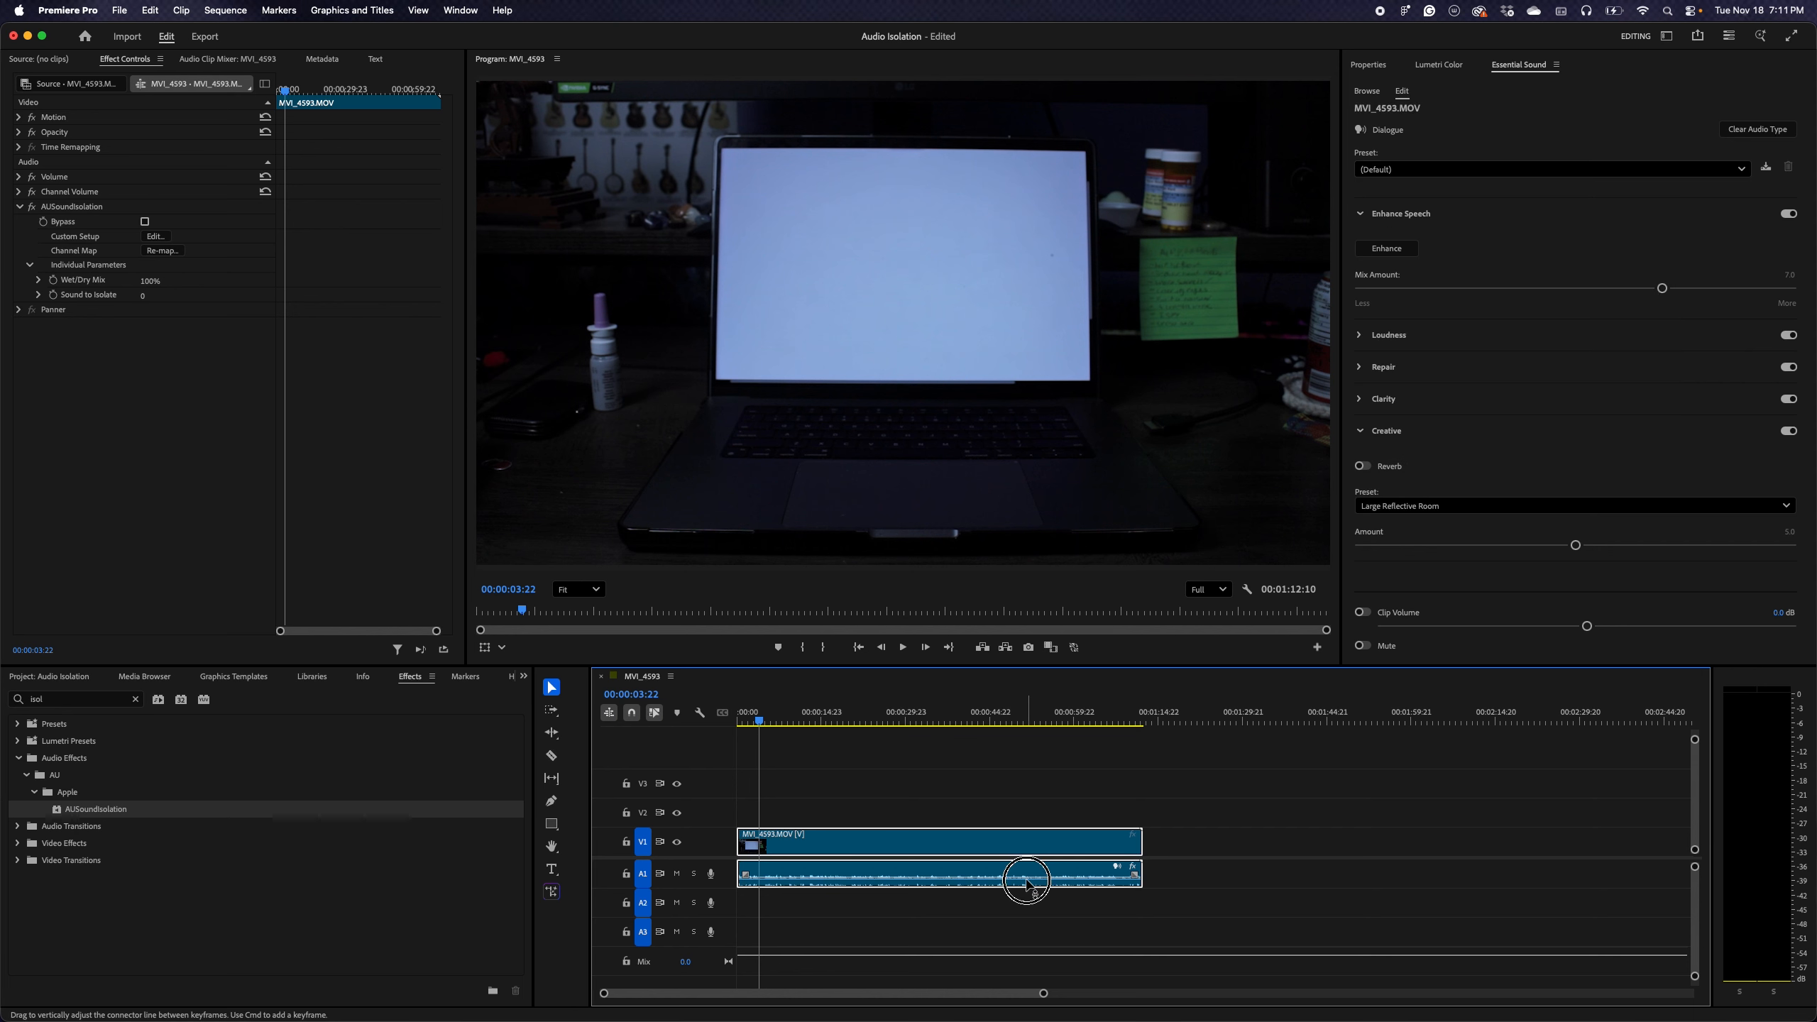
double_click(1027, 884)
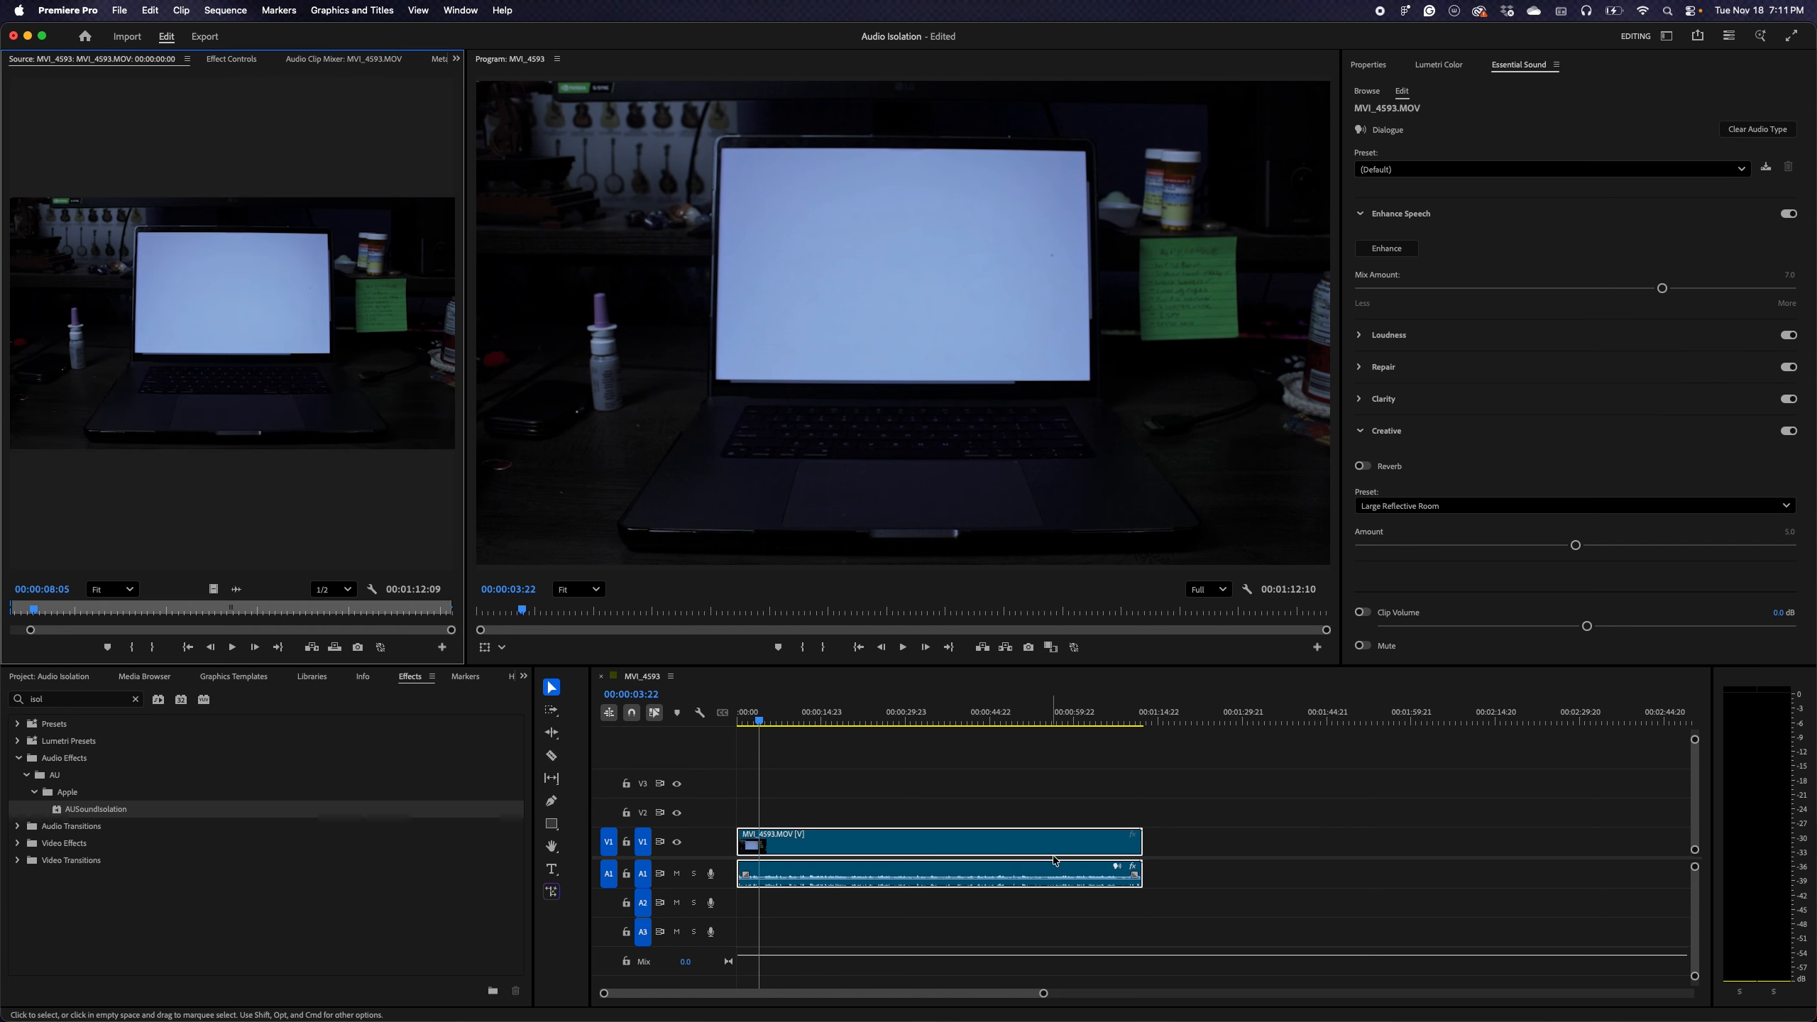
left_click(1457, 170)
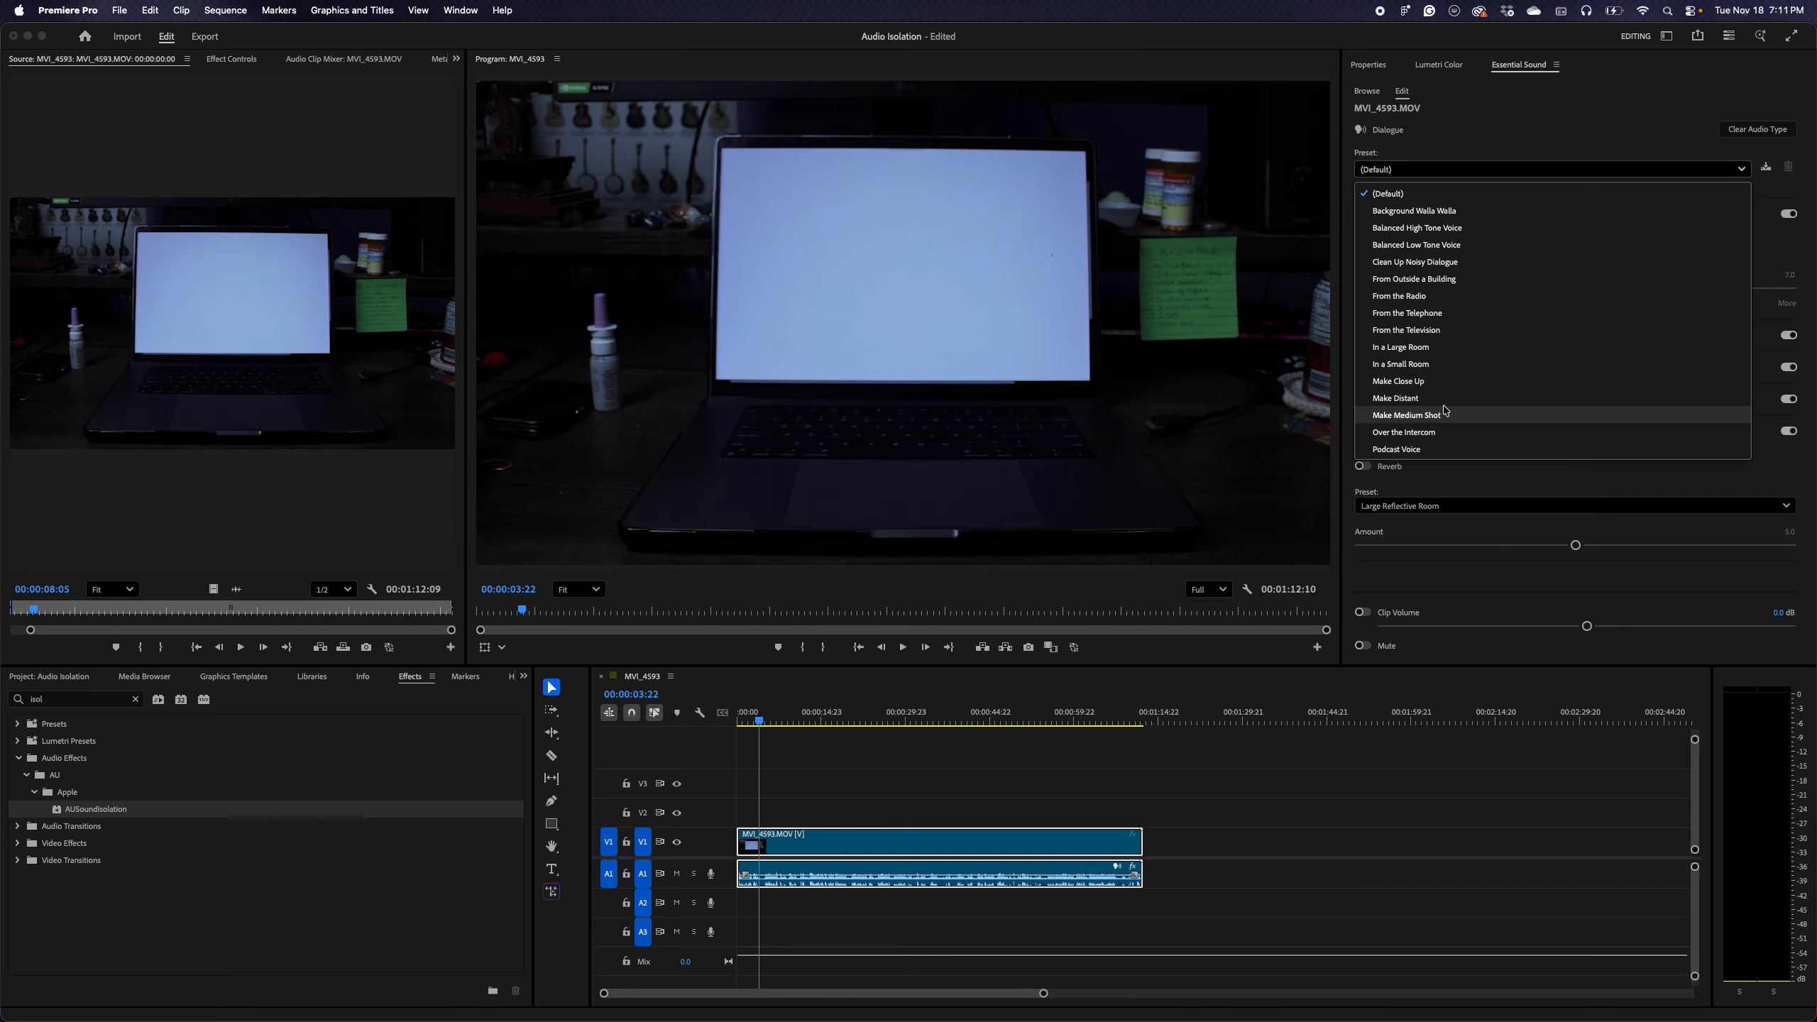
left_click(1404, 434)
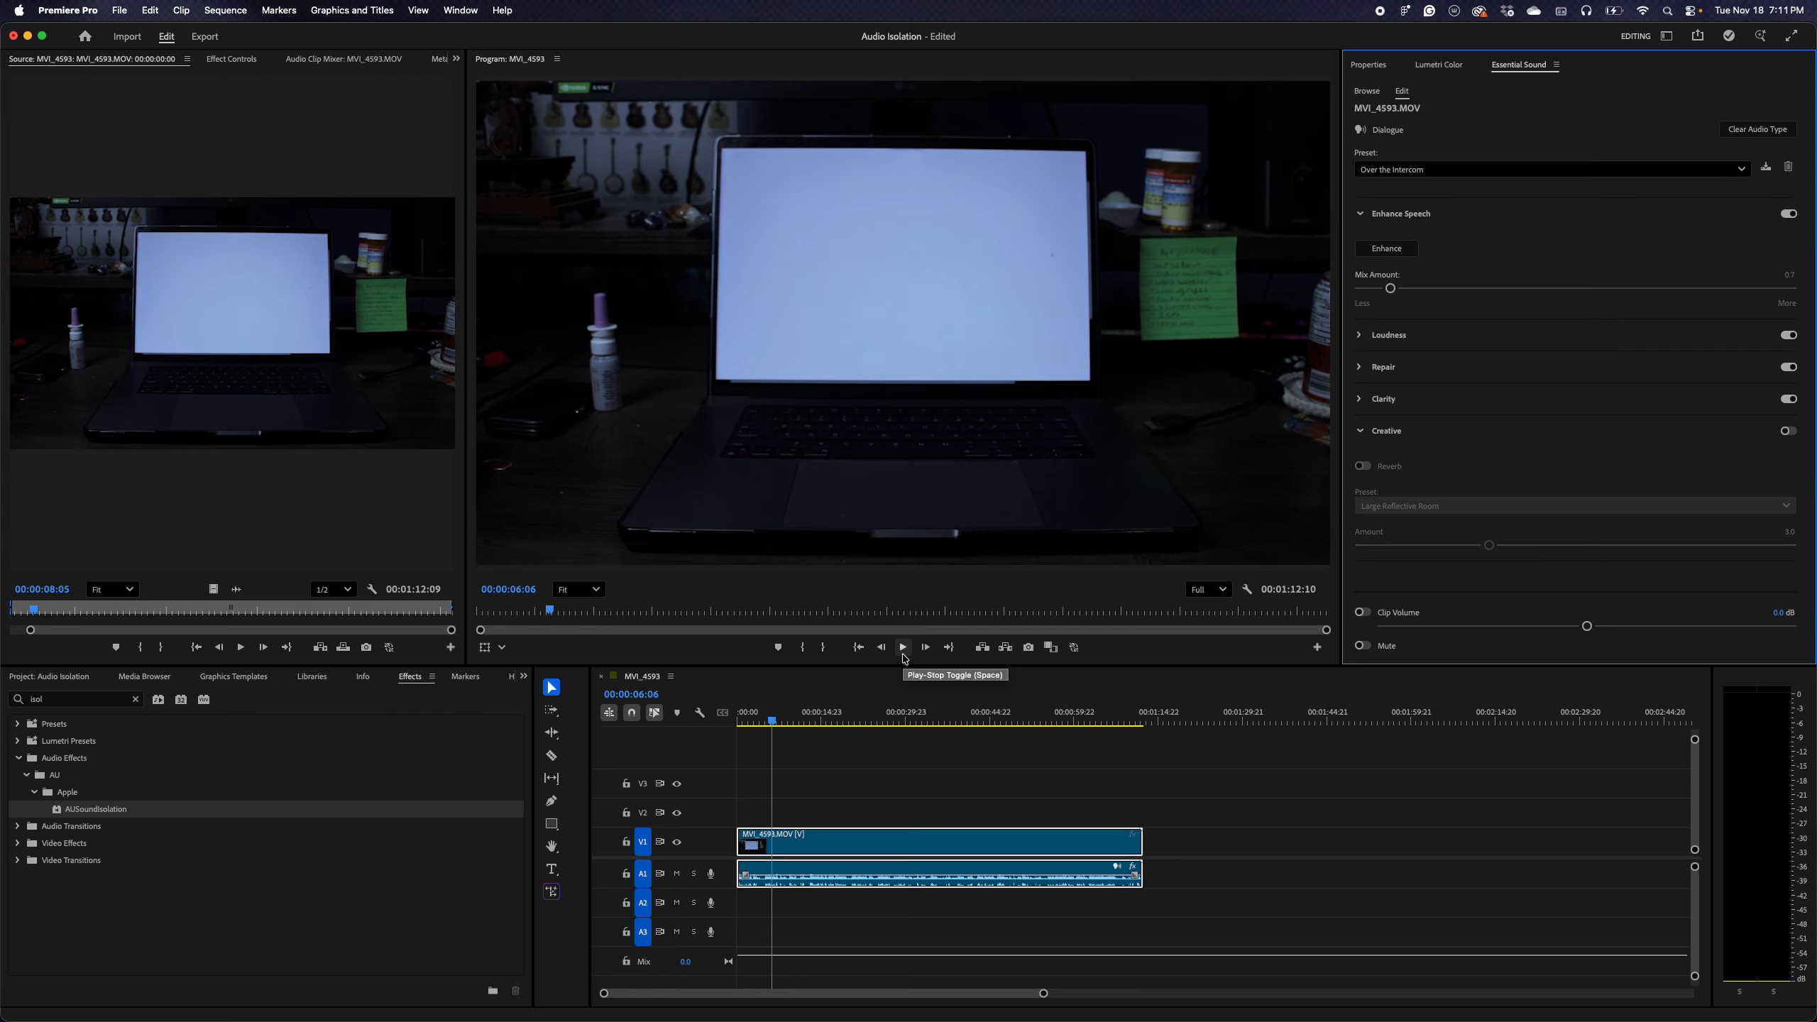
Apply the Podcast Voice dialogue preset to the MVI_4593.MOV clip's audio and play it back briefly
left_click(1481, 169)
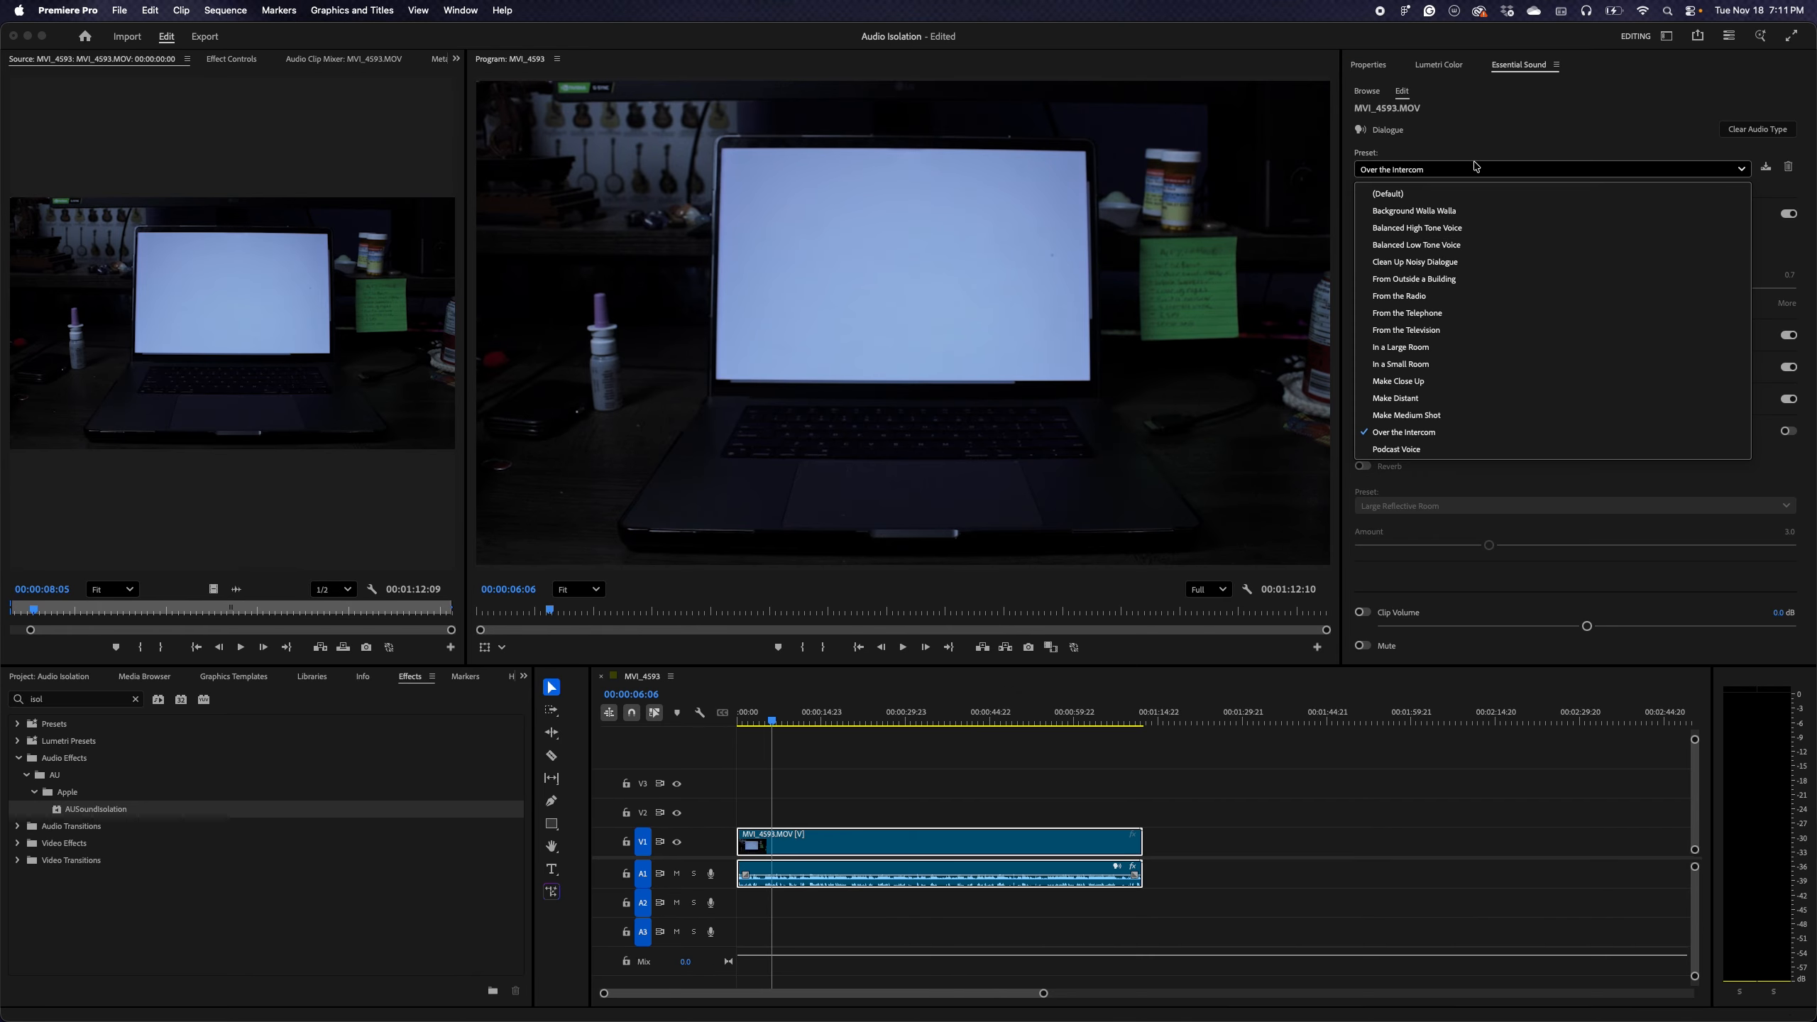
left_click(1399, 449)
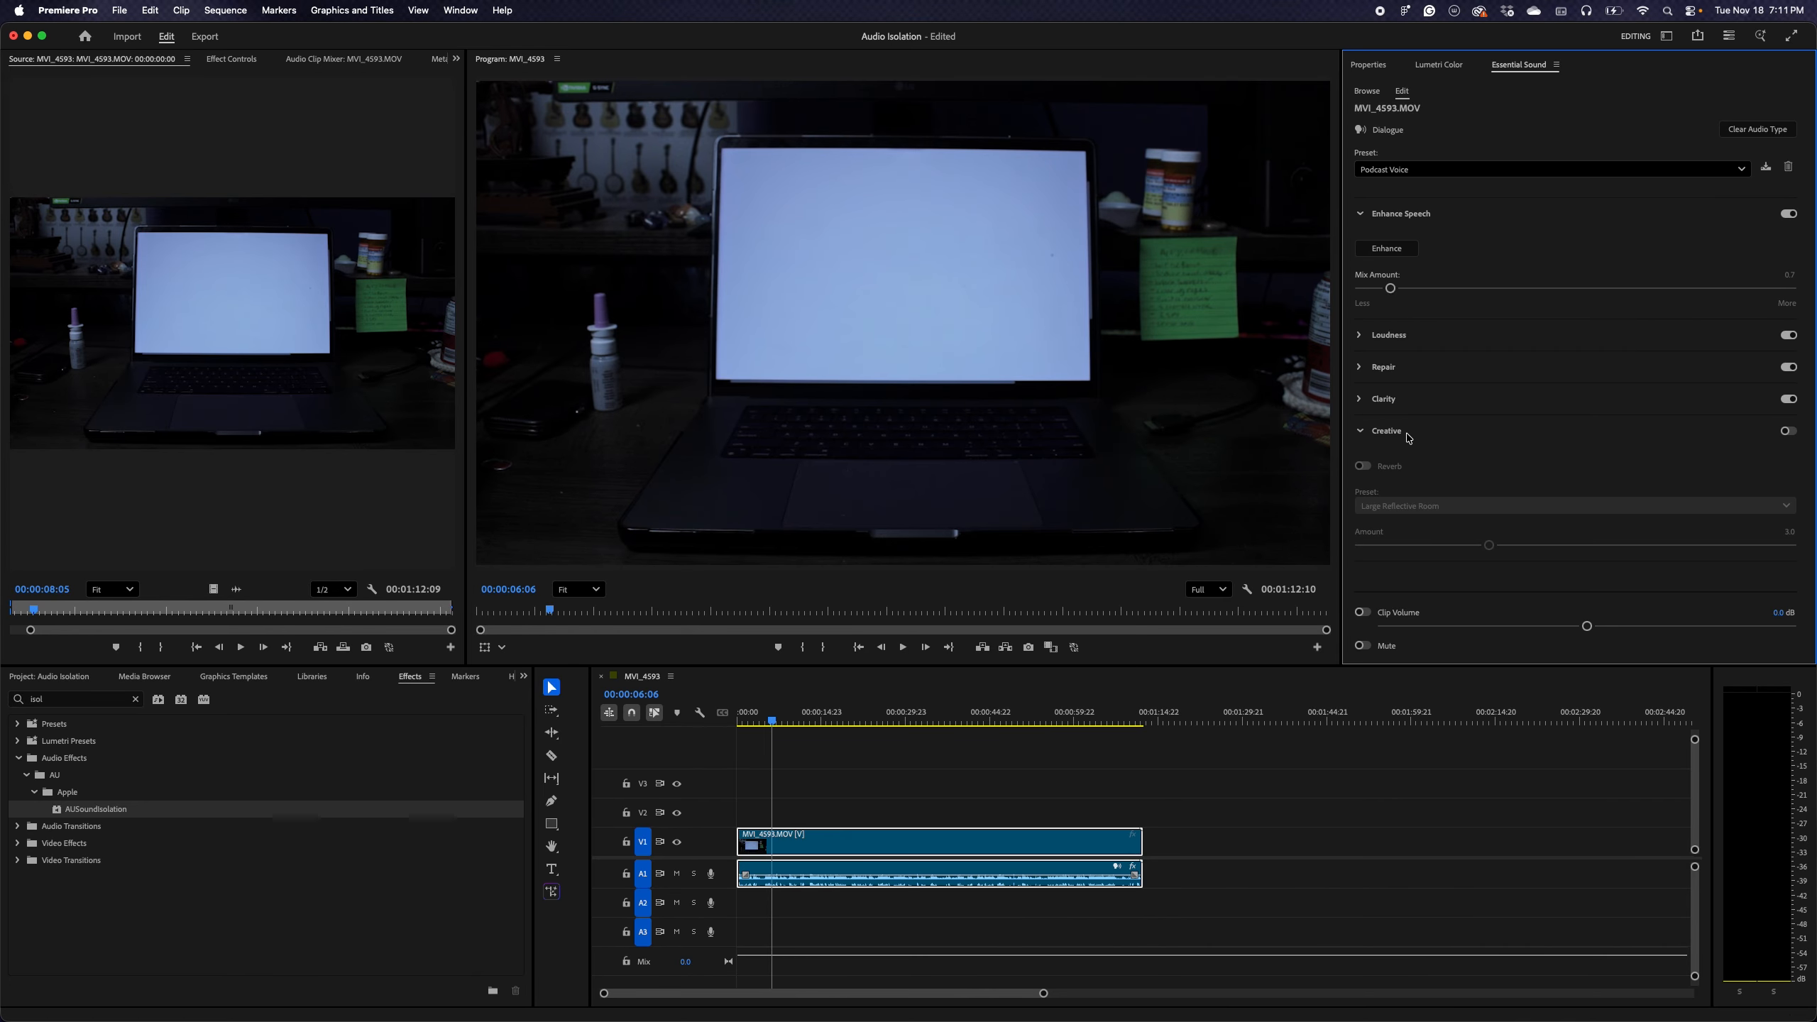
key("space")
Run Enhance Speech on the MVI_4593.MOV clip's audio and raise its Mix Amount slightly to about 1
left_click(1395, 252)
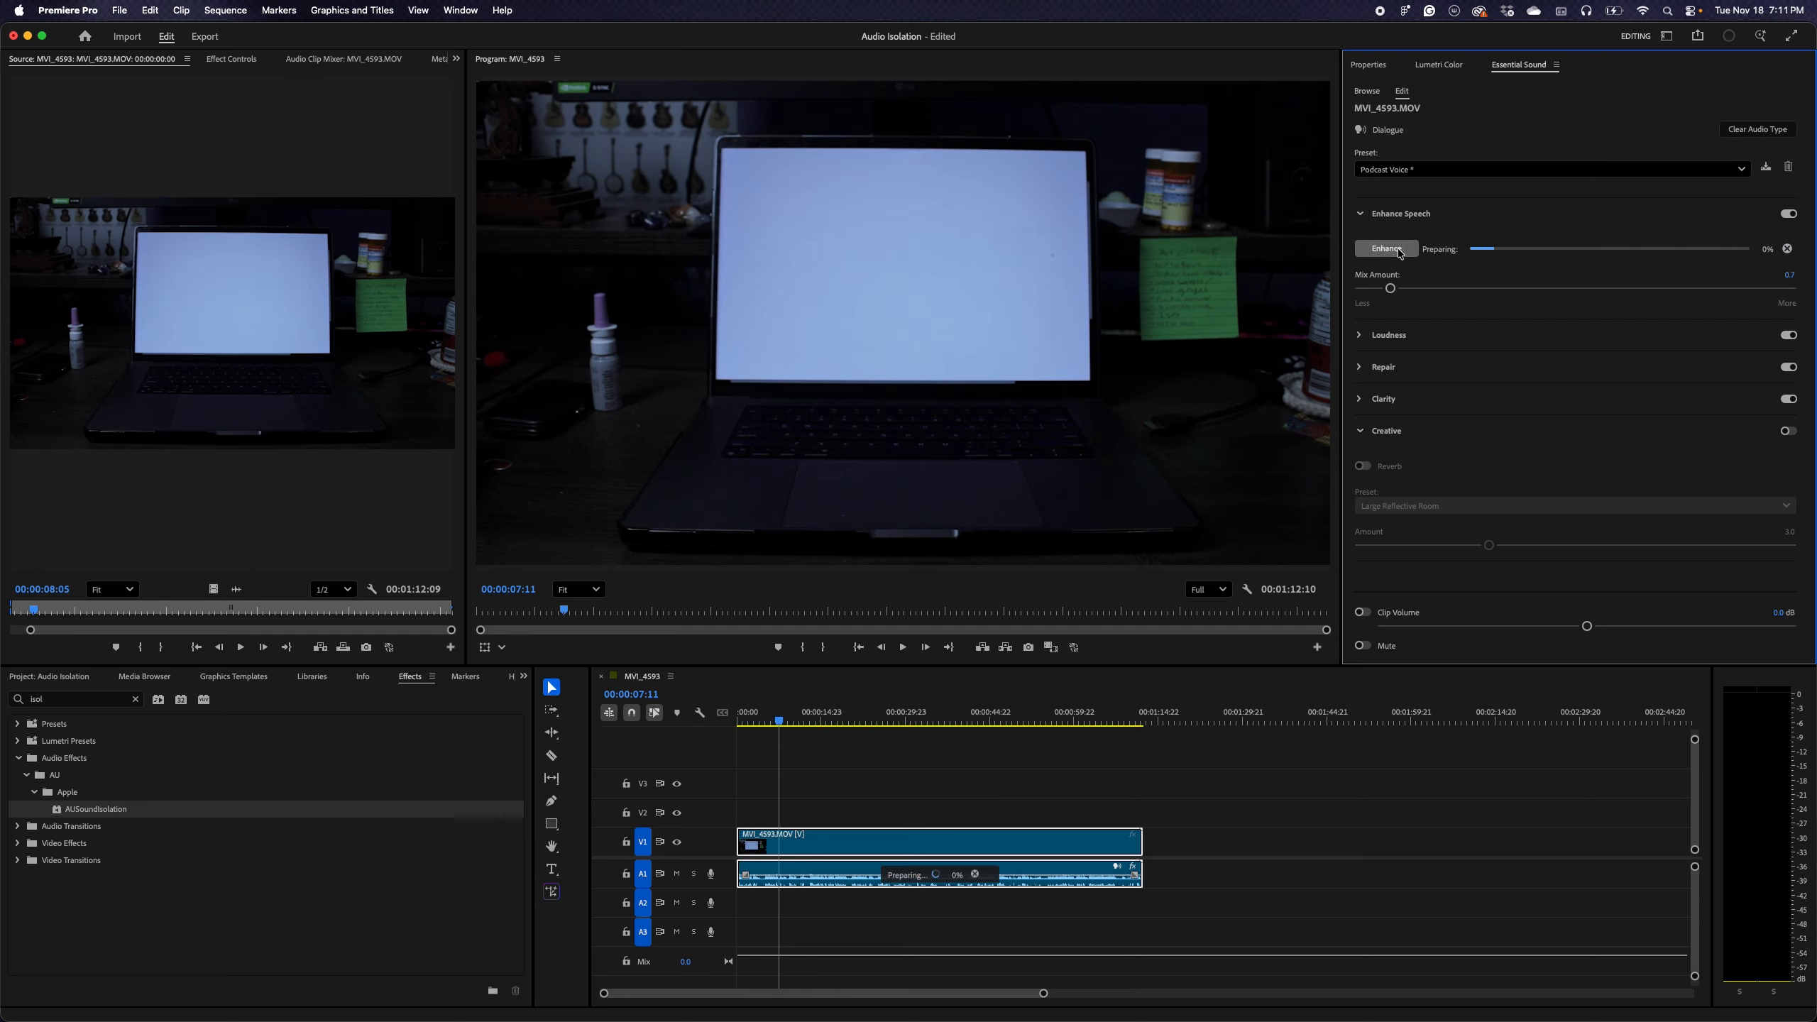
left_click_drag(1390, 288, 1407, 291)
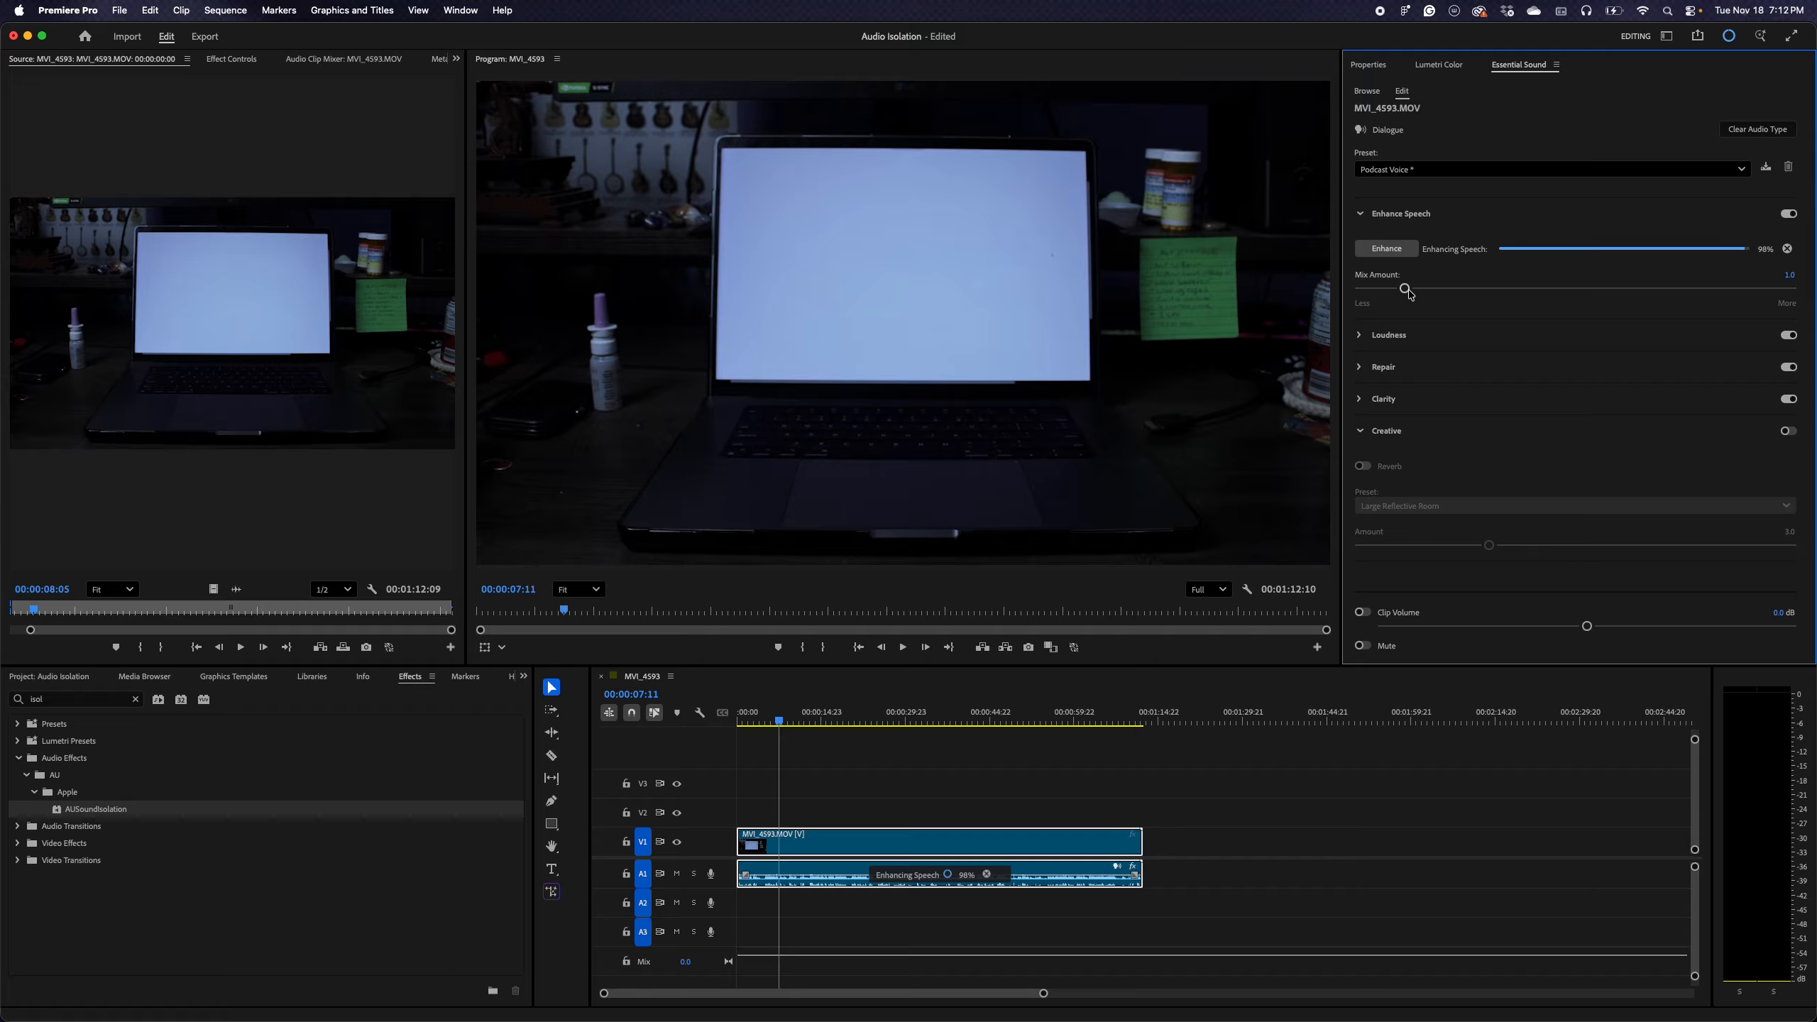
Play back the speech-enhanced audio, skipping ahead to about 17 seconds in the sequence, and stop after a few seconds
key("space")
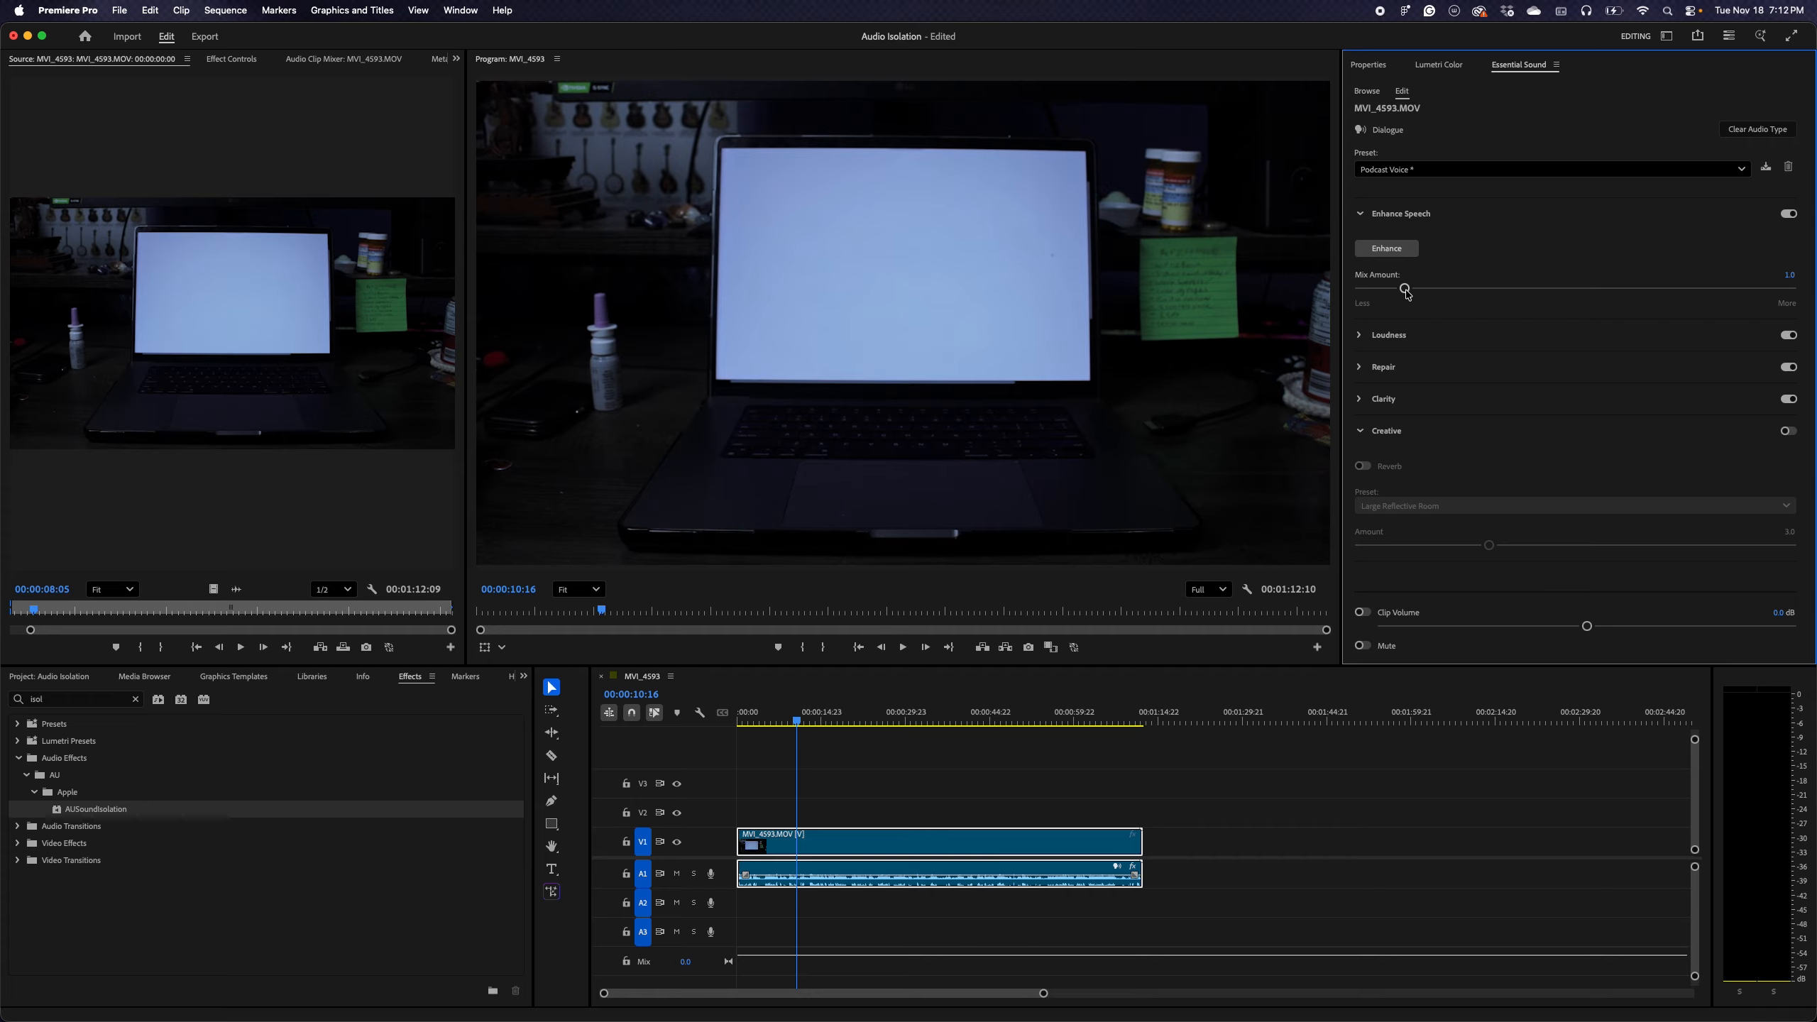
left_click(834, 712)
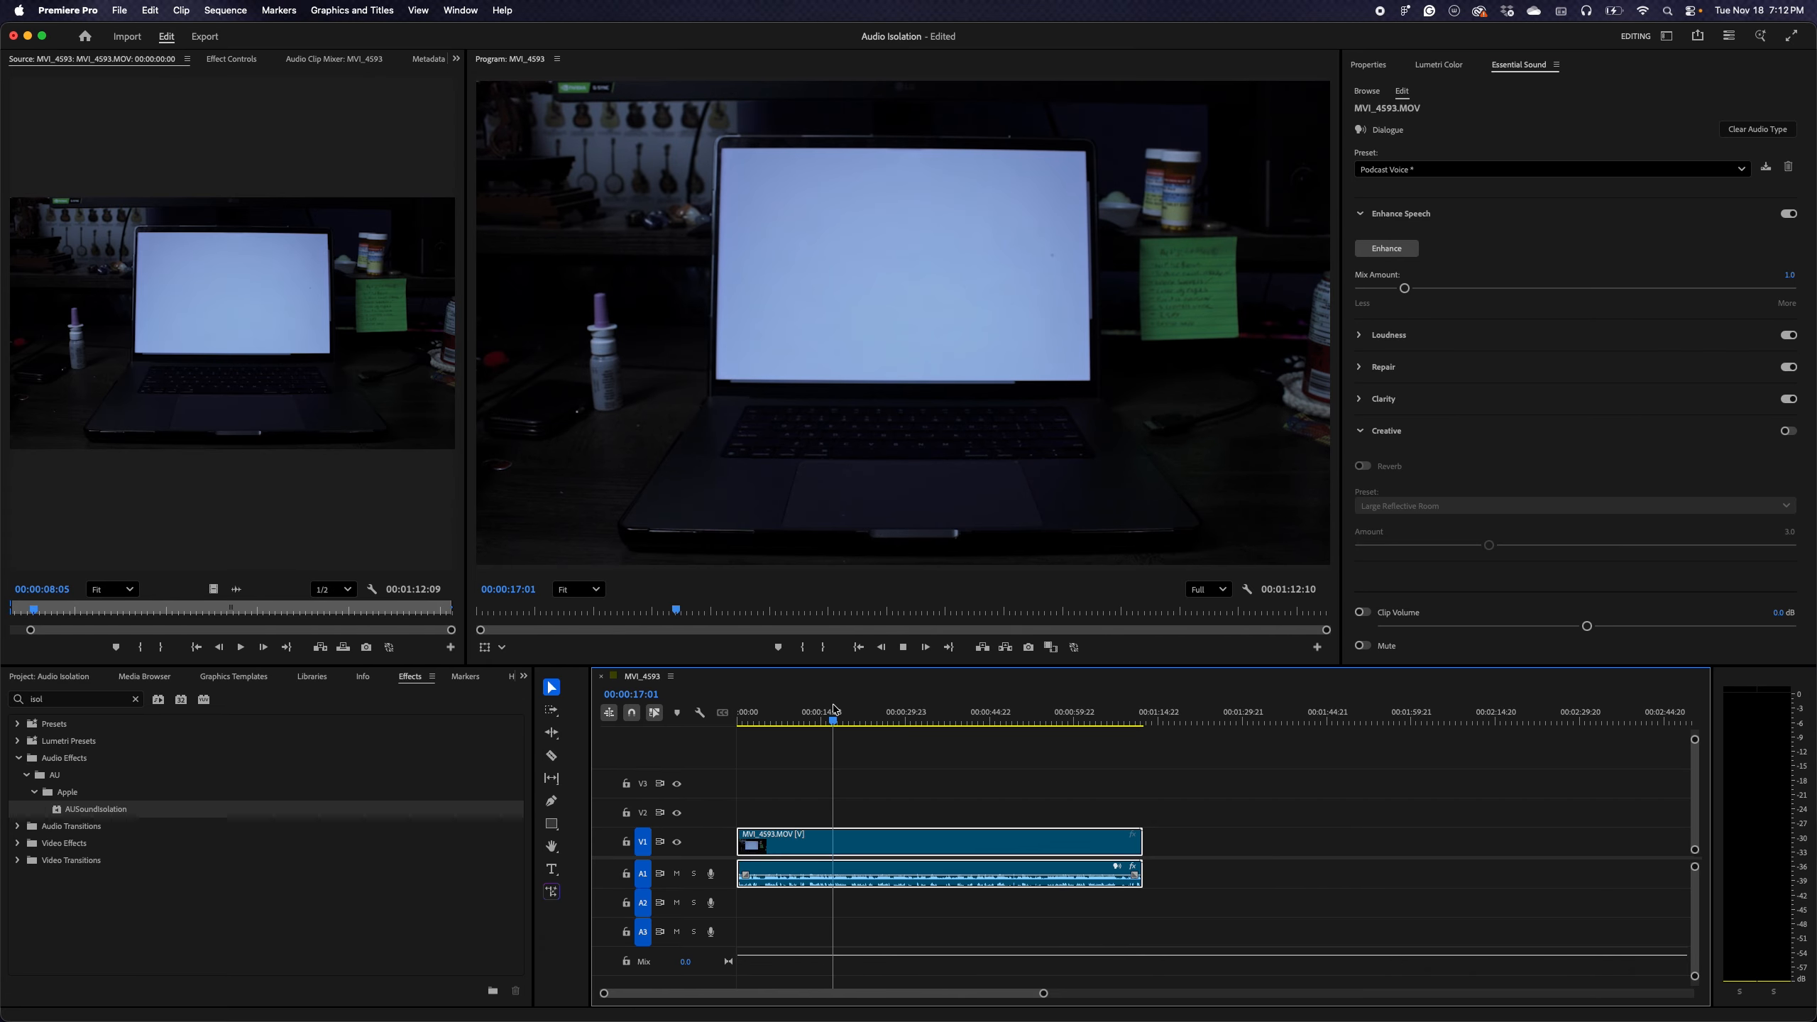
key("space")
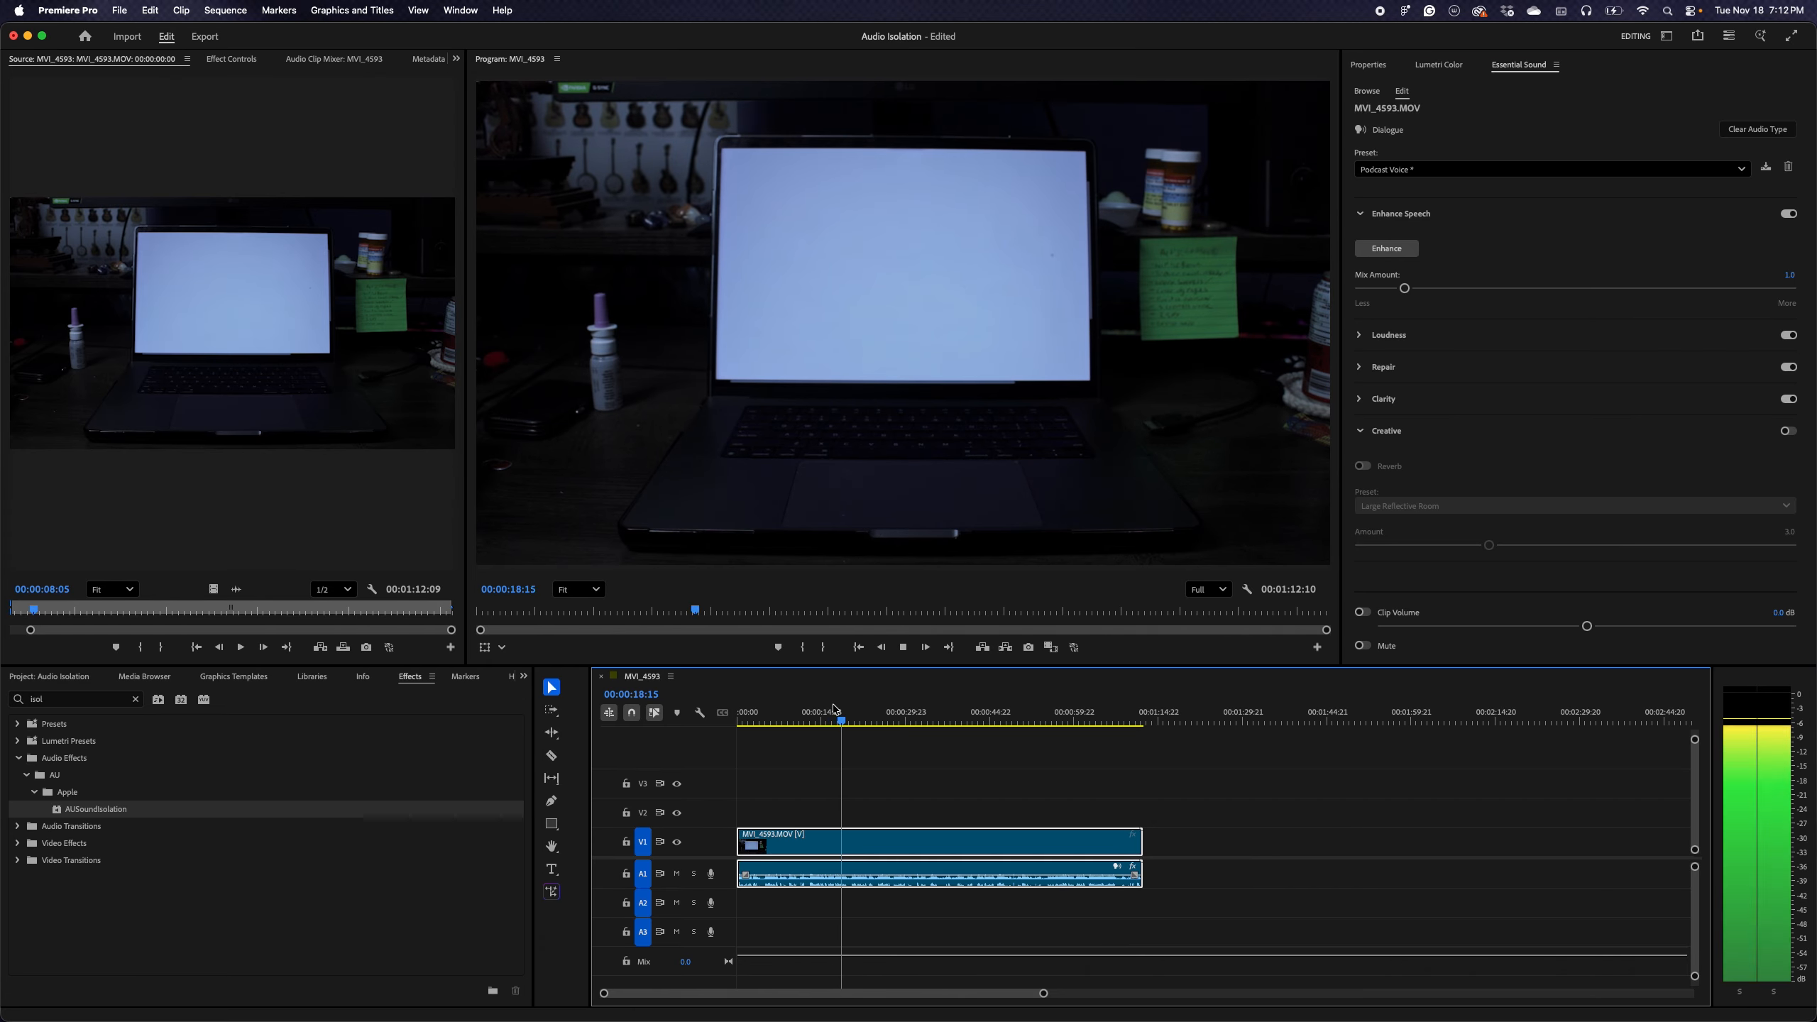
key("space")
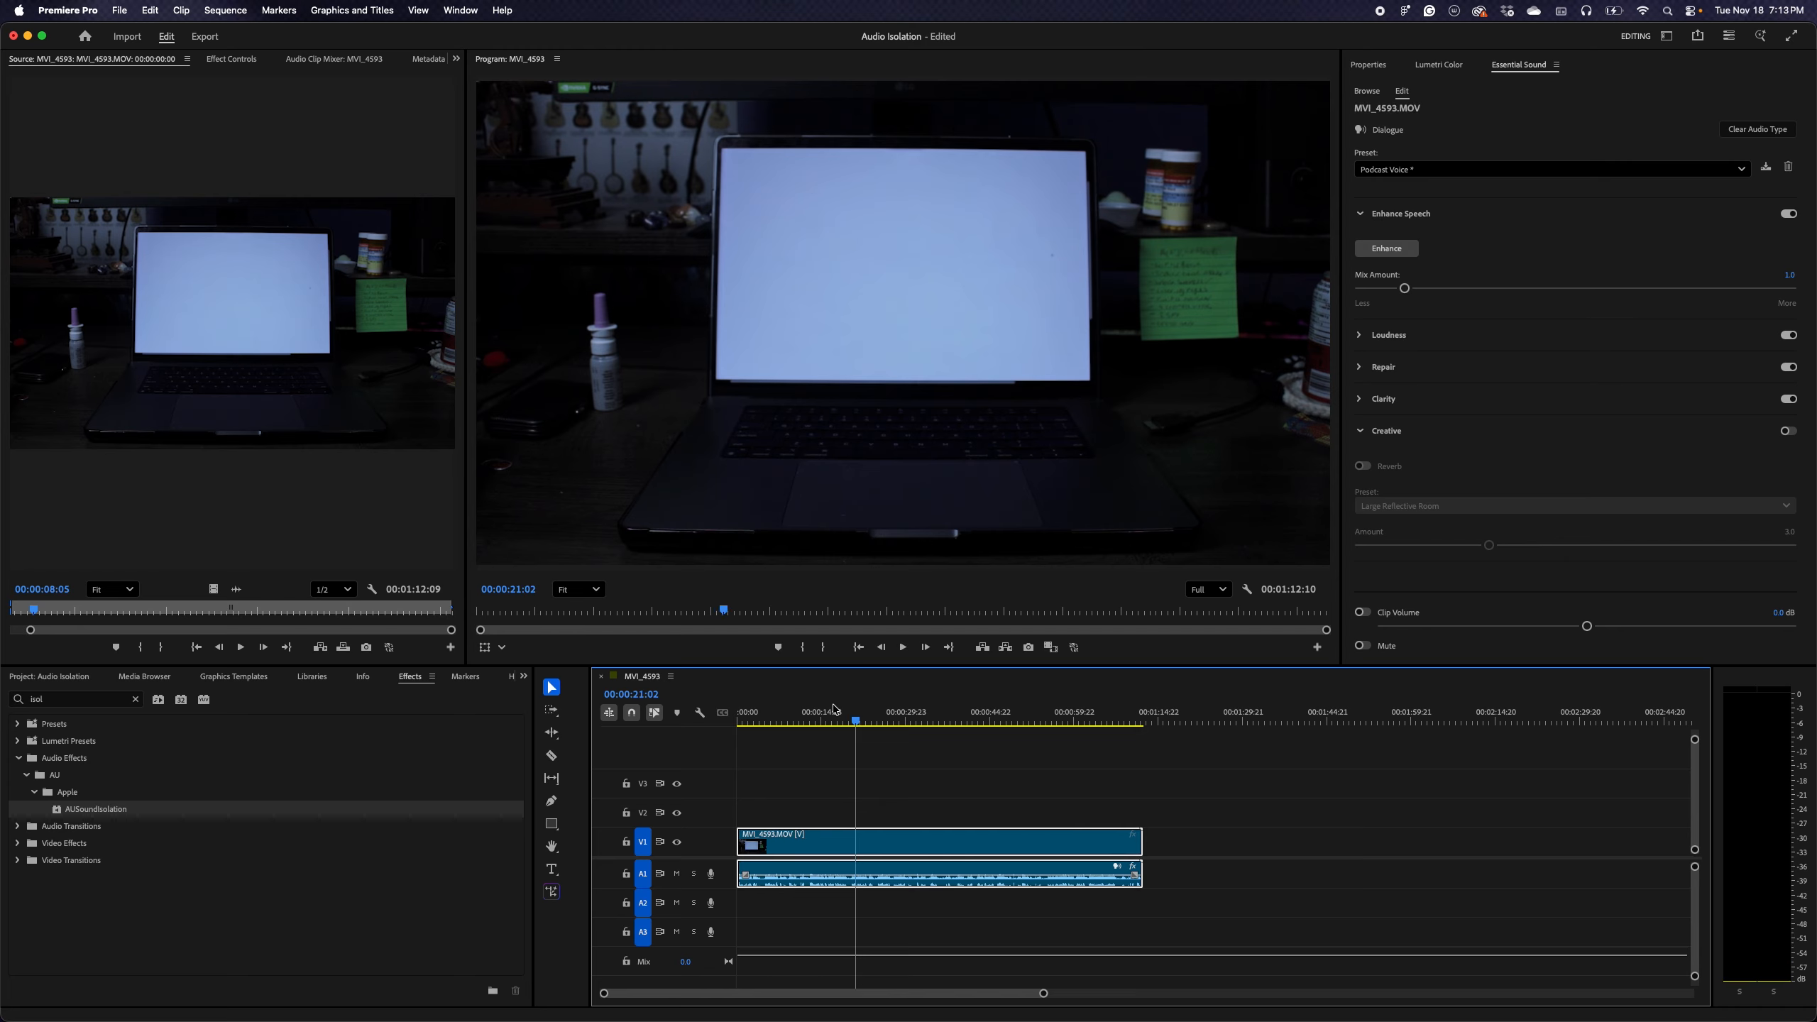